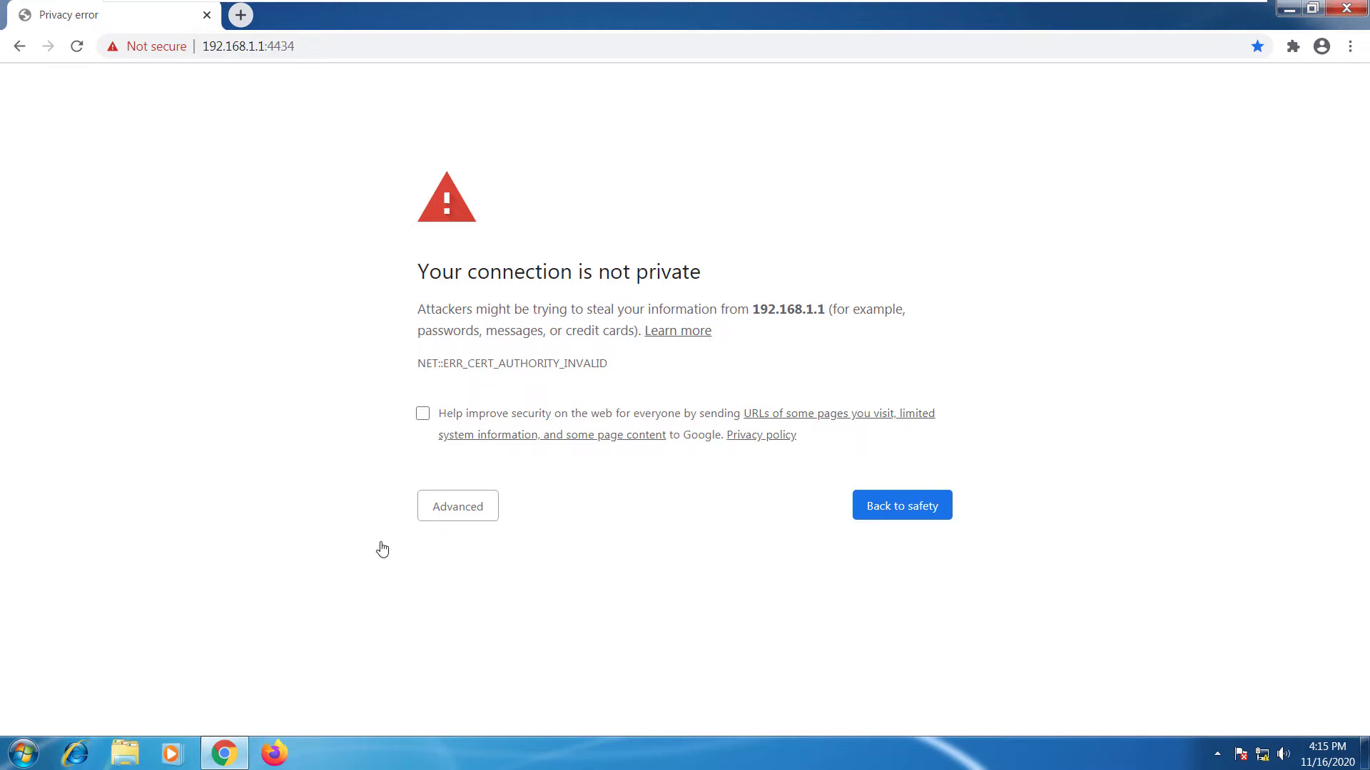
- Expand the advanced details on Chrome's privacy warning for 192.168.1.1
left_click(431, 522)
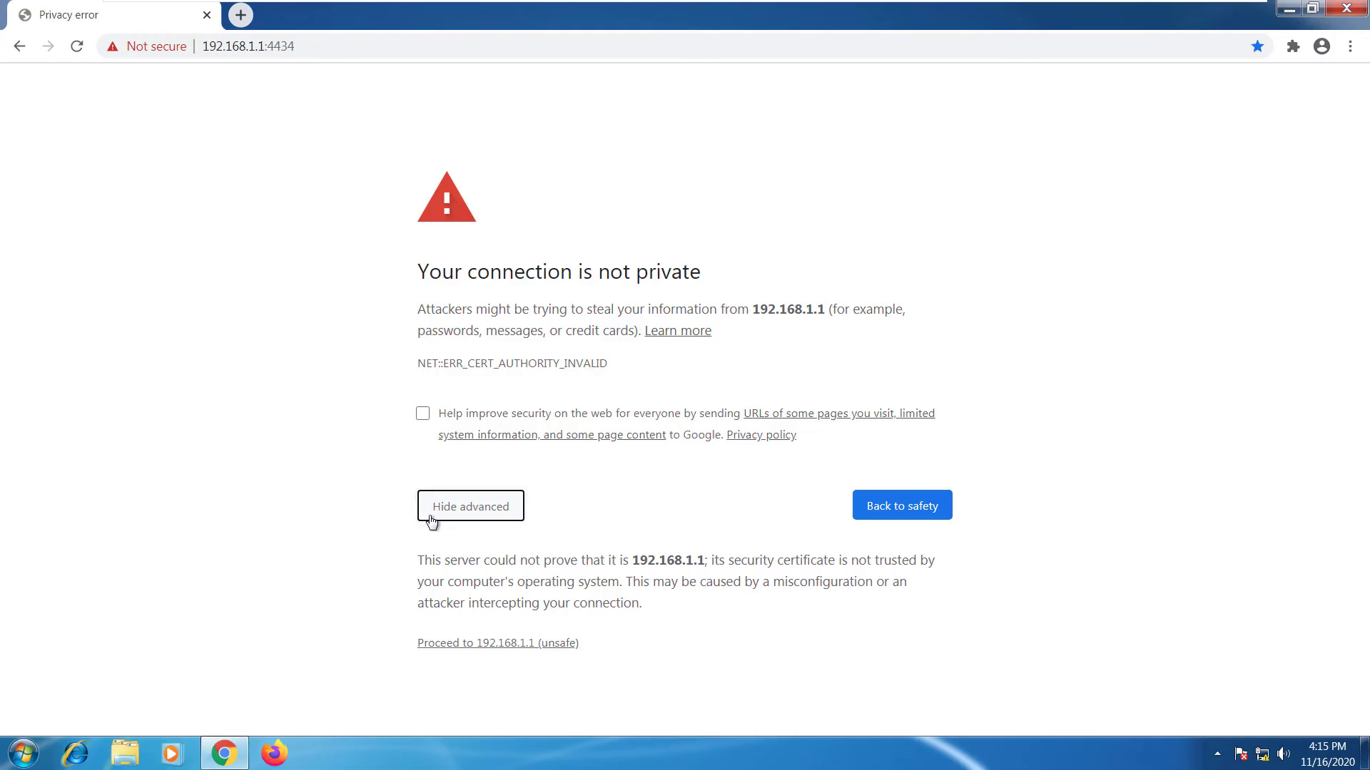
- Proceed to the appliance page, start the wizard, and enter and confirm the admin password
left_click(491, 645)
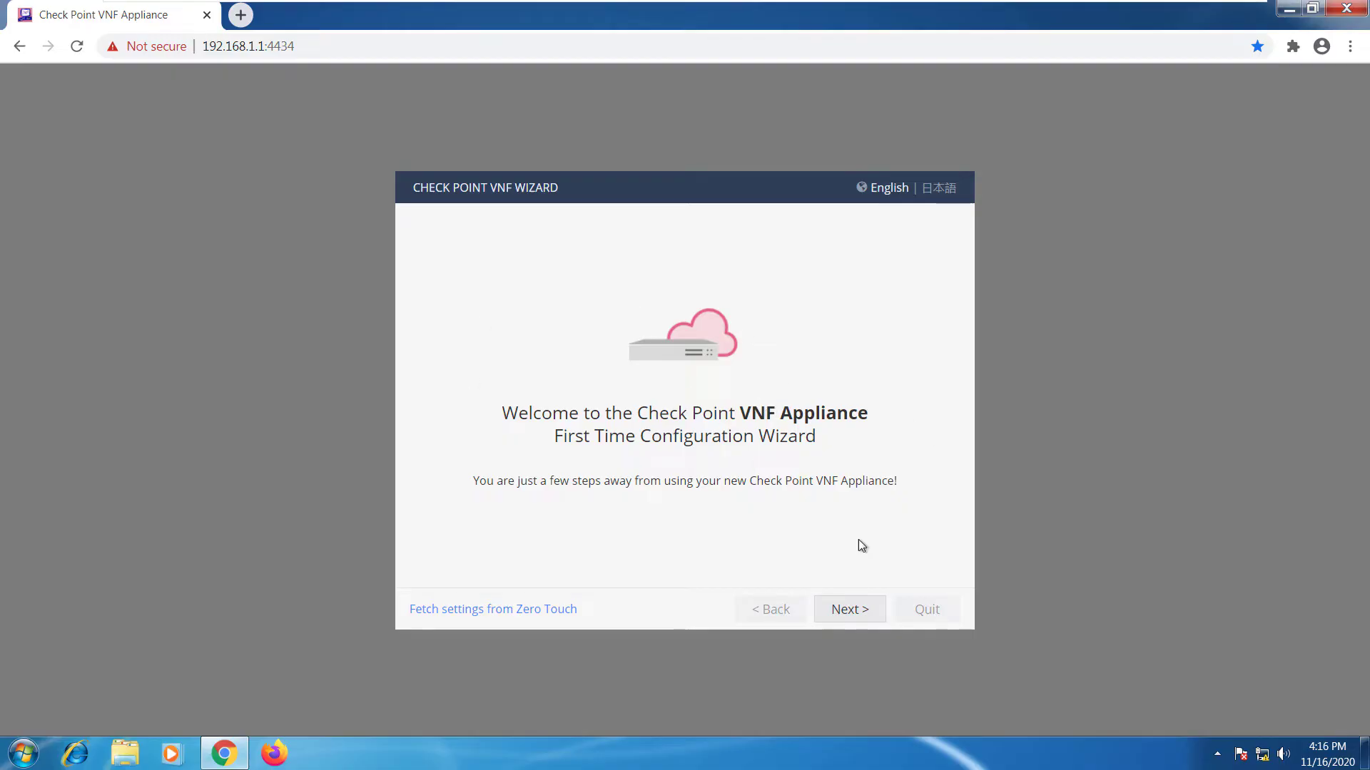
left_click(847, 610)
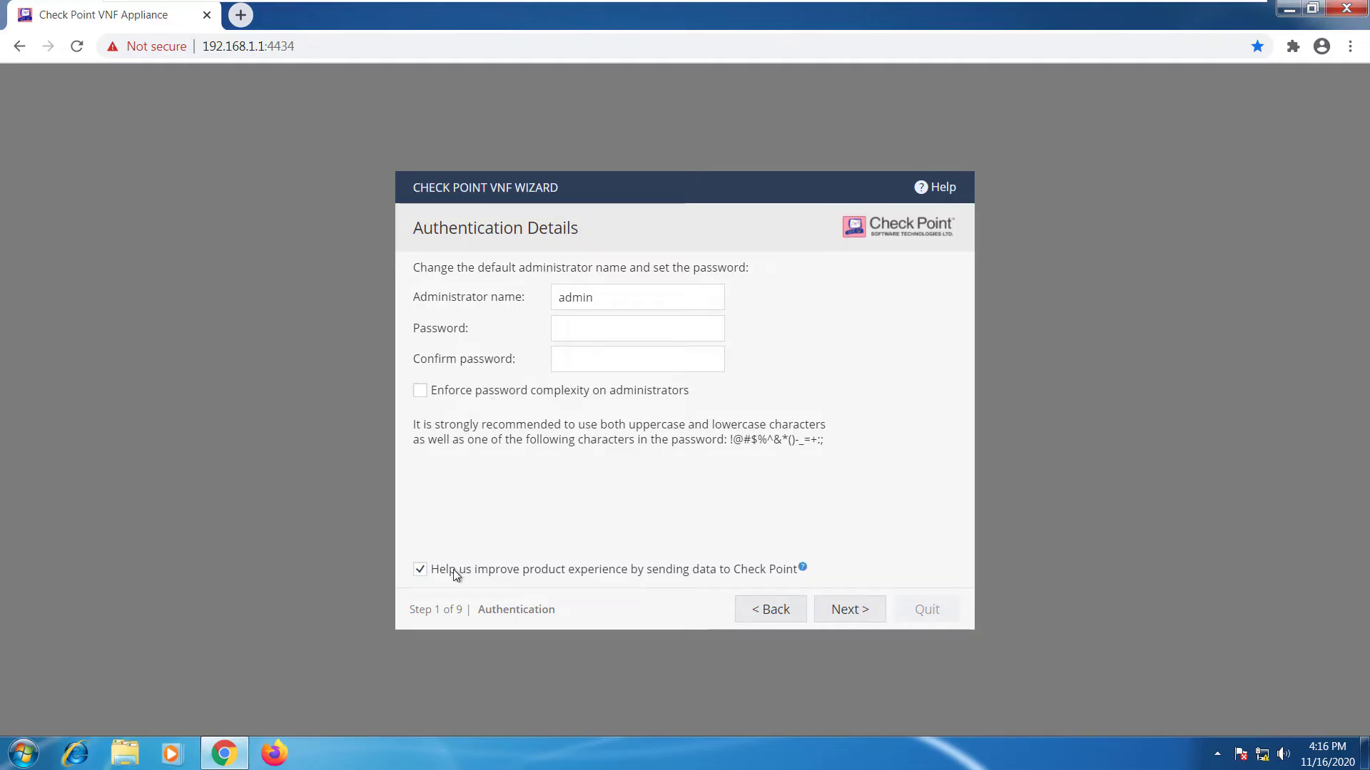
left_click(574, 331)
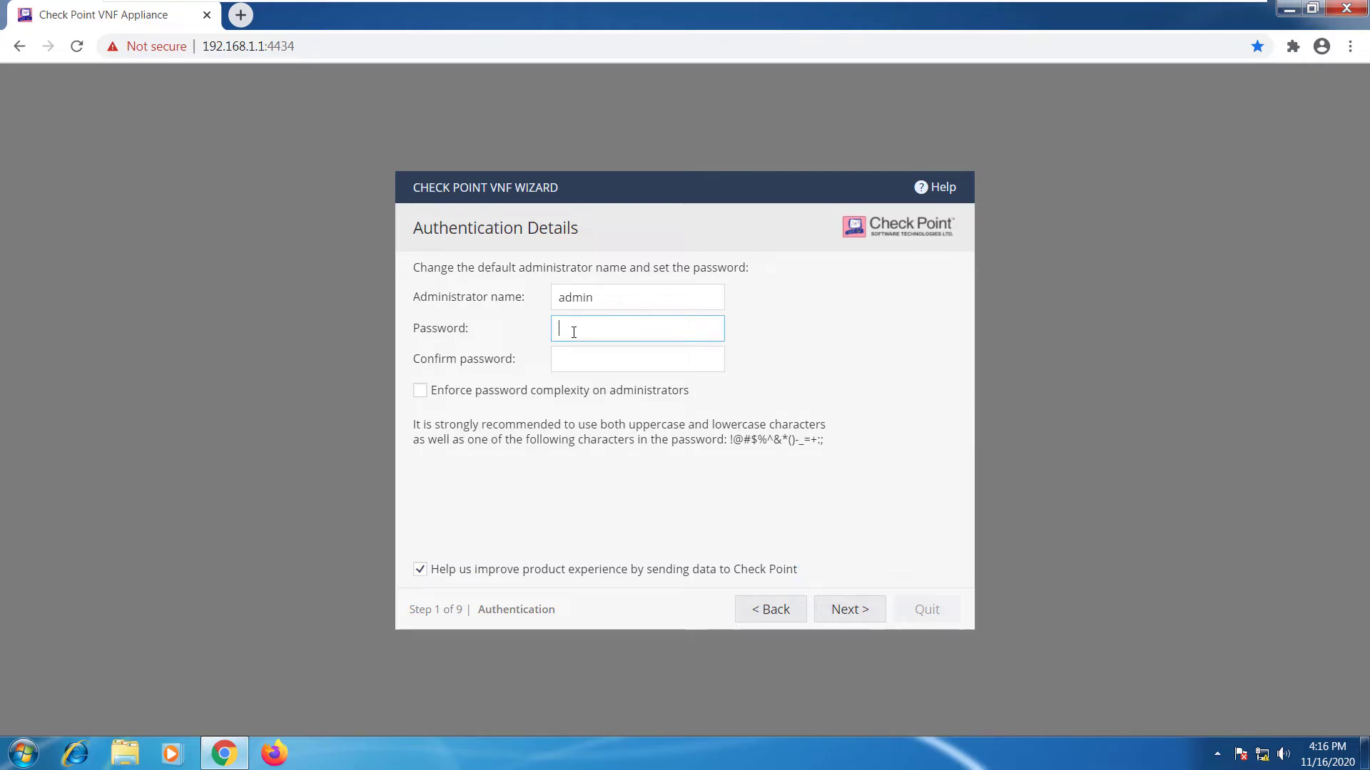
type("••••••")
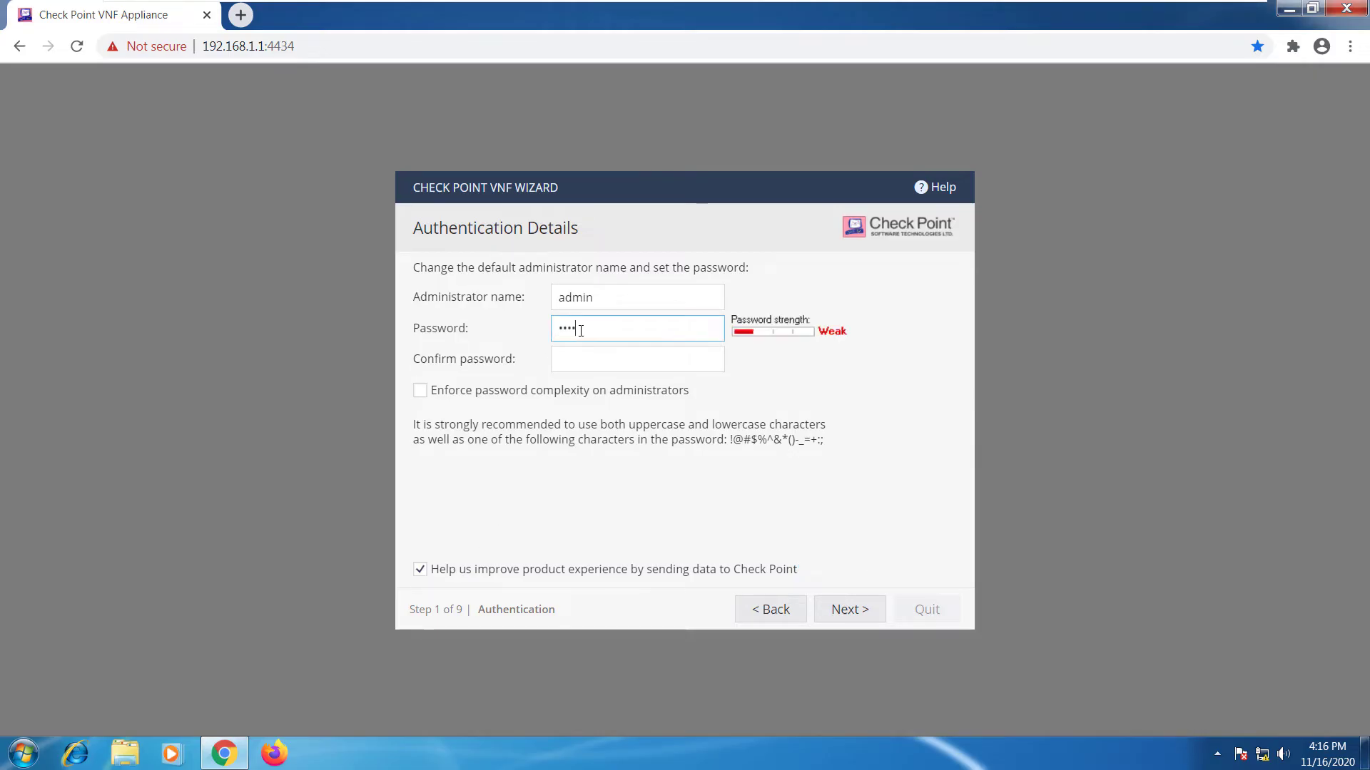
key("Tab")
type("••••••")
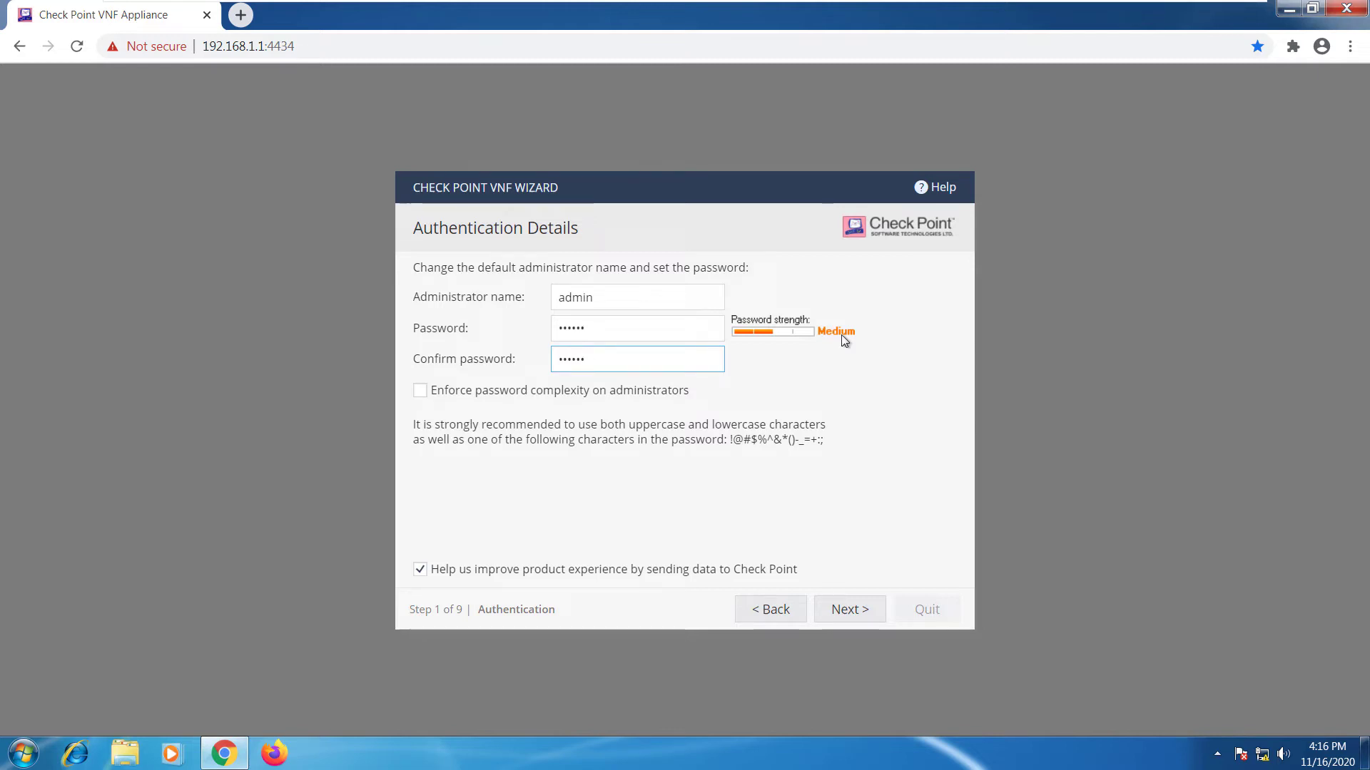
left_click(841, 612)
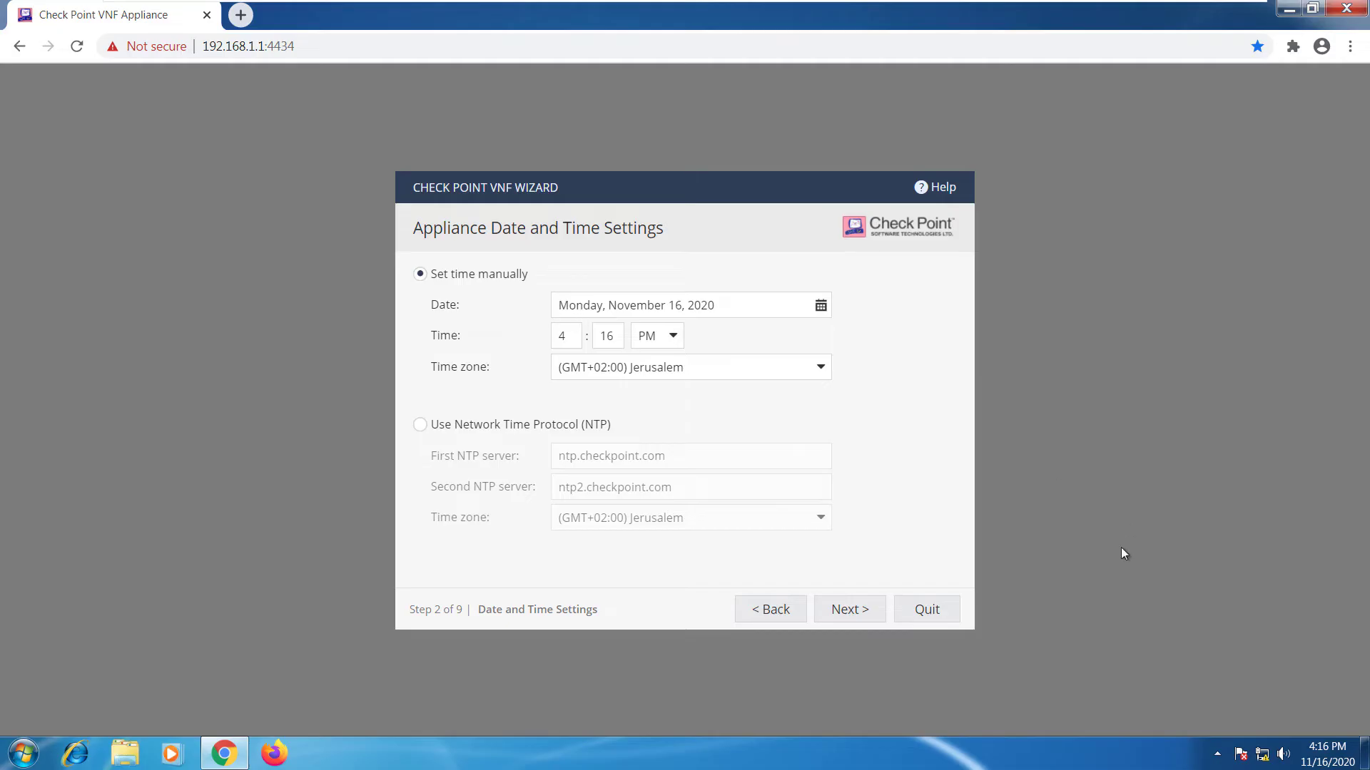
- Keep the manual date and time settings at their current values and continue
left_click(854, 617)
- Rename the appliance to SMB8020 with domain name alpha.cp and continue
left_click(680, 385)
key("ctrl+shift+Left")
key("ctrl+shift+Left")
key("ctrl+shift+Left")
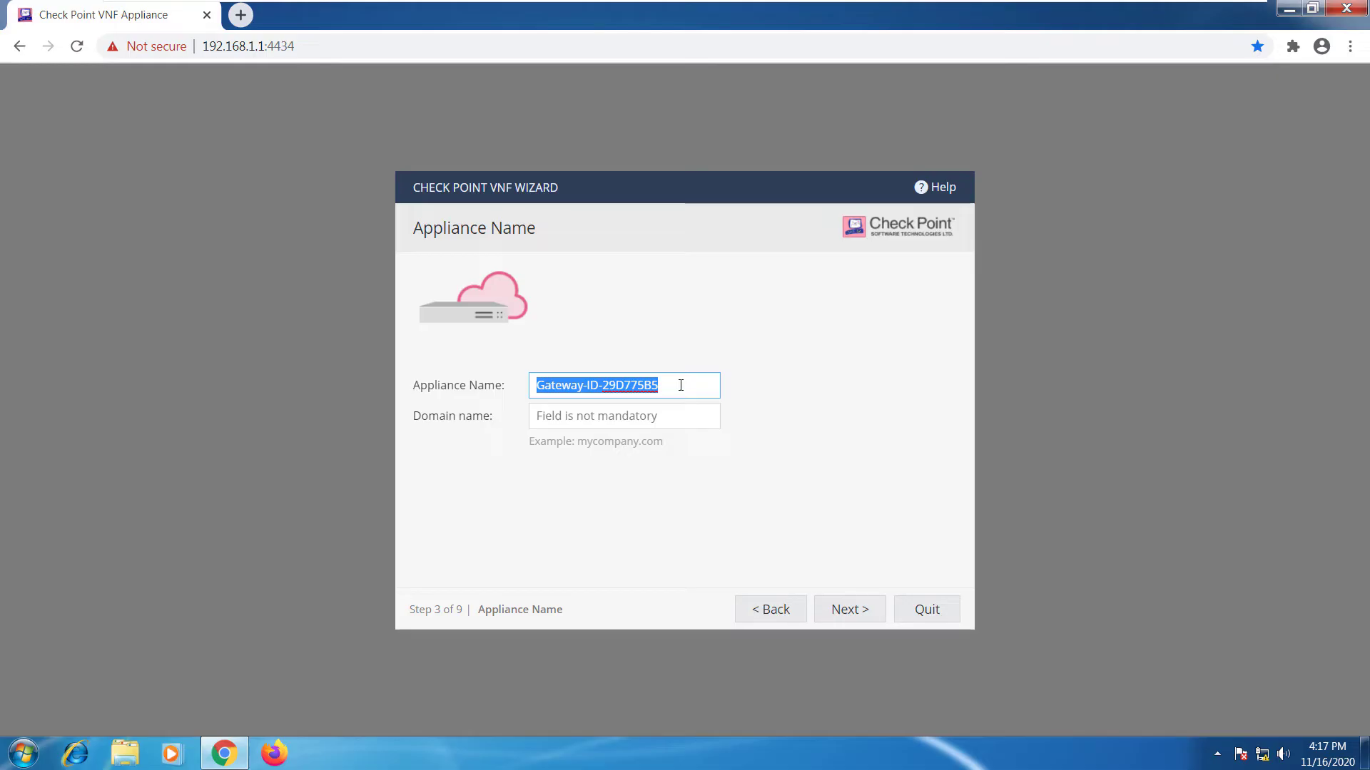
type("SMB8020")
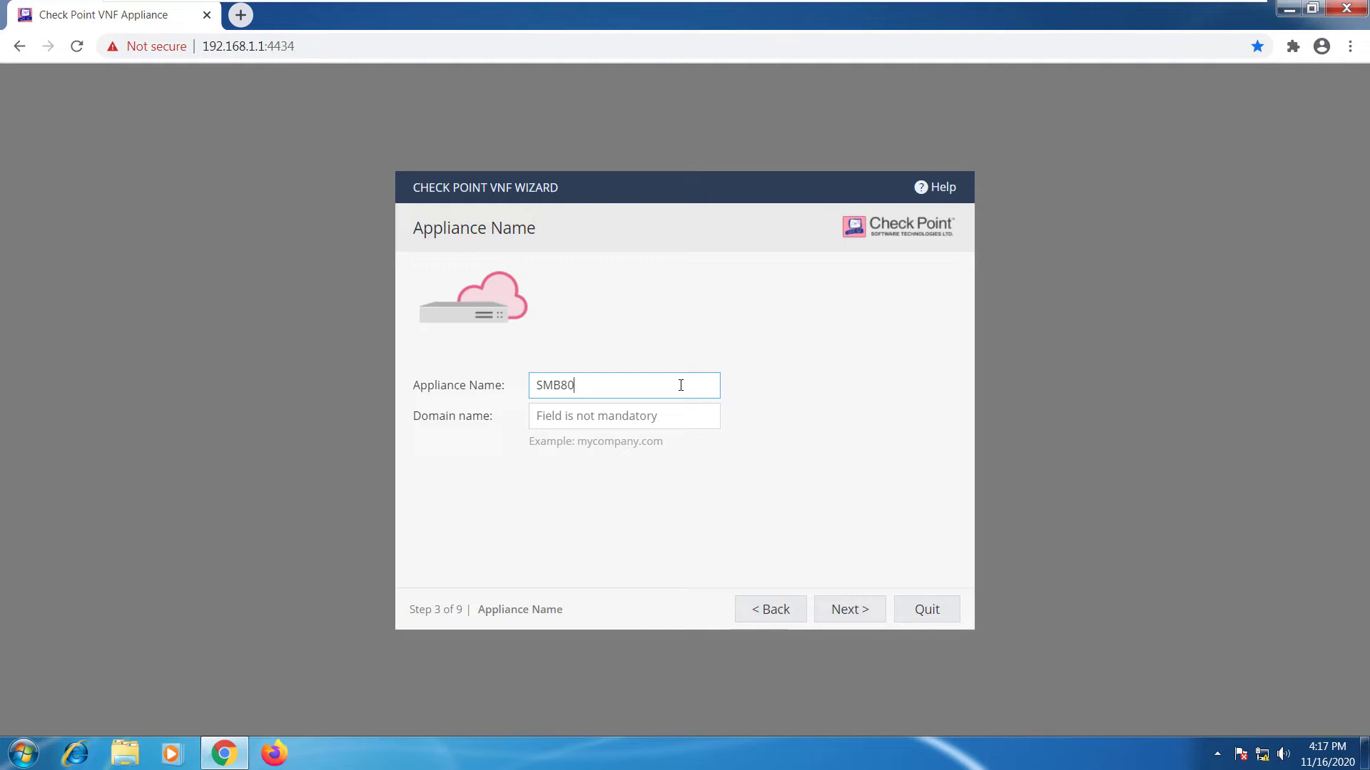
left_click(596, 412)
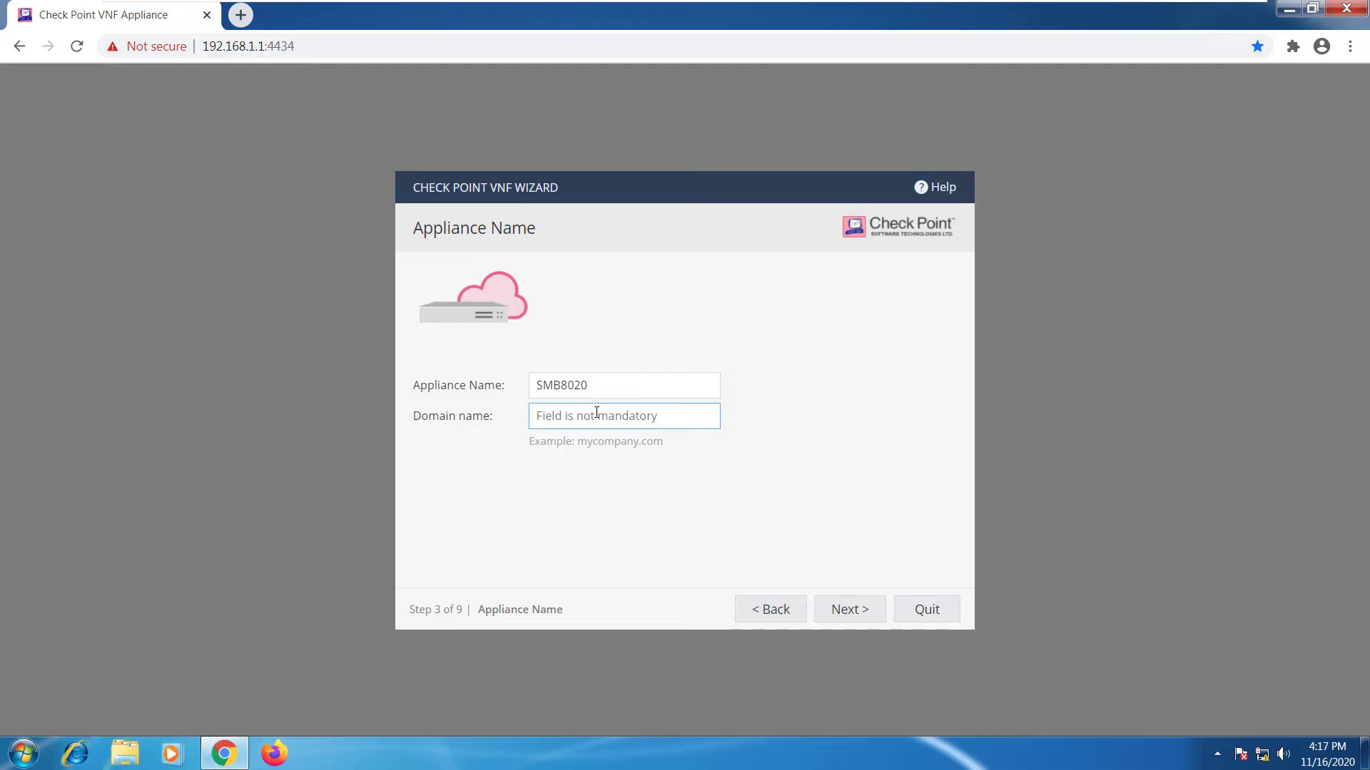
type("alpha")
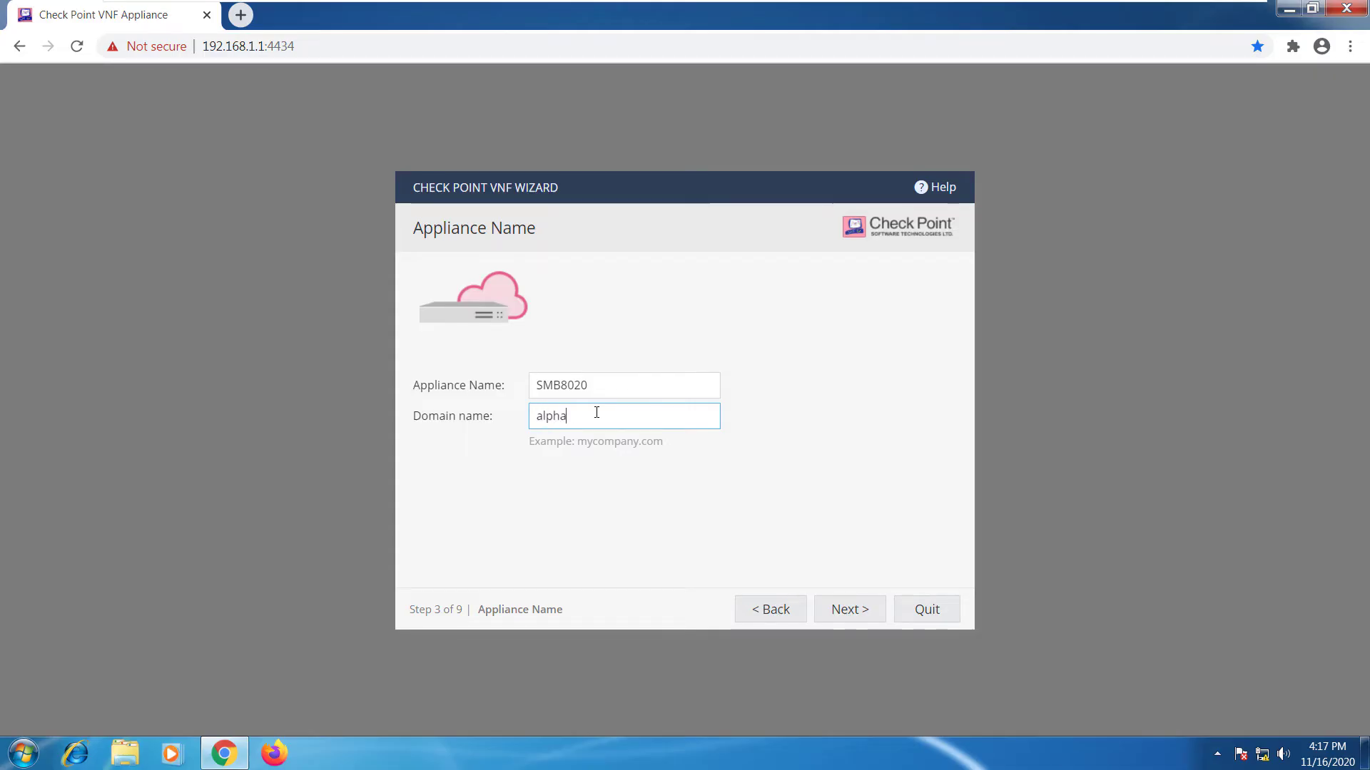
type(".cp")
left_click(859, 625)
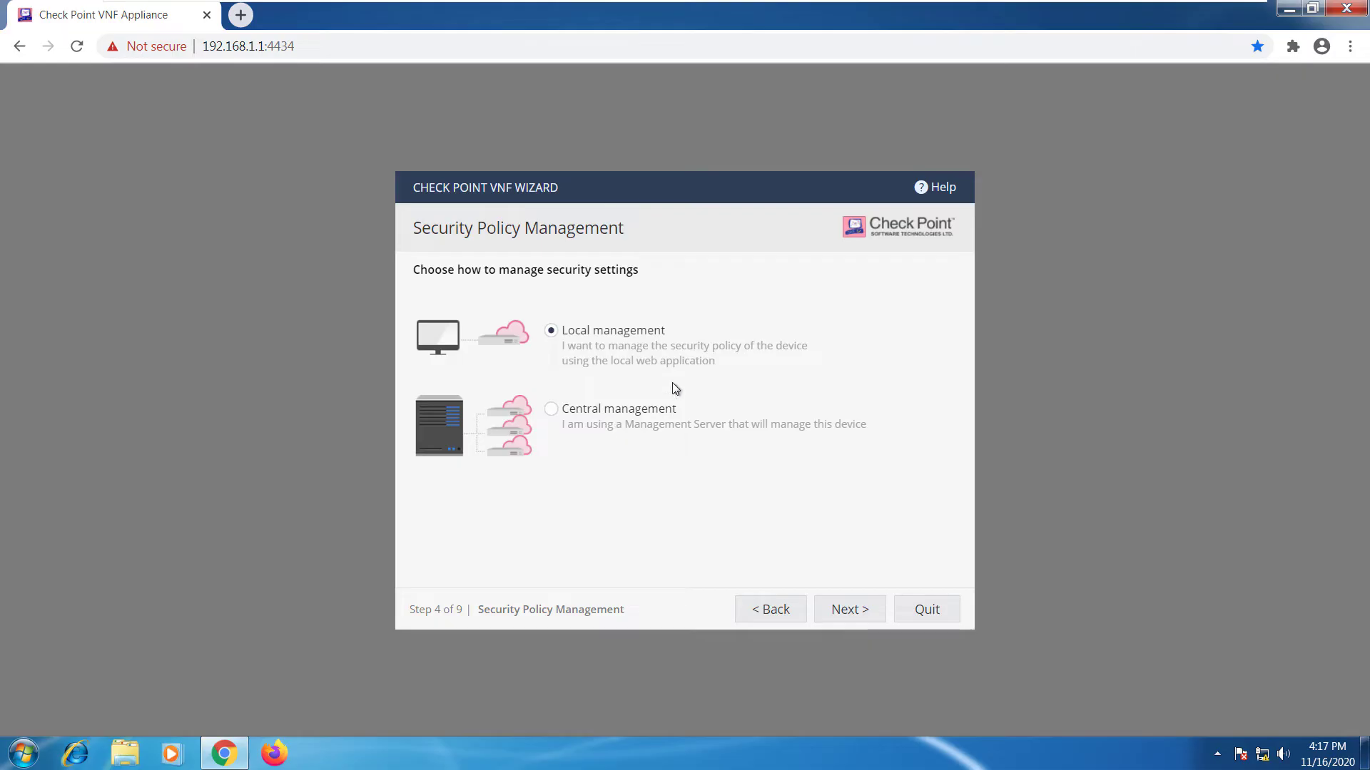
- Keep local policy management and connect to the Internet via DHCP, getting IP 203.0.113.203
left_click(824, 621)
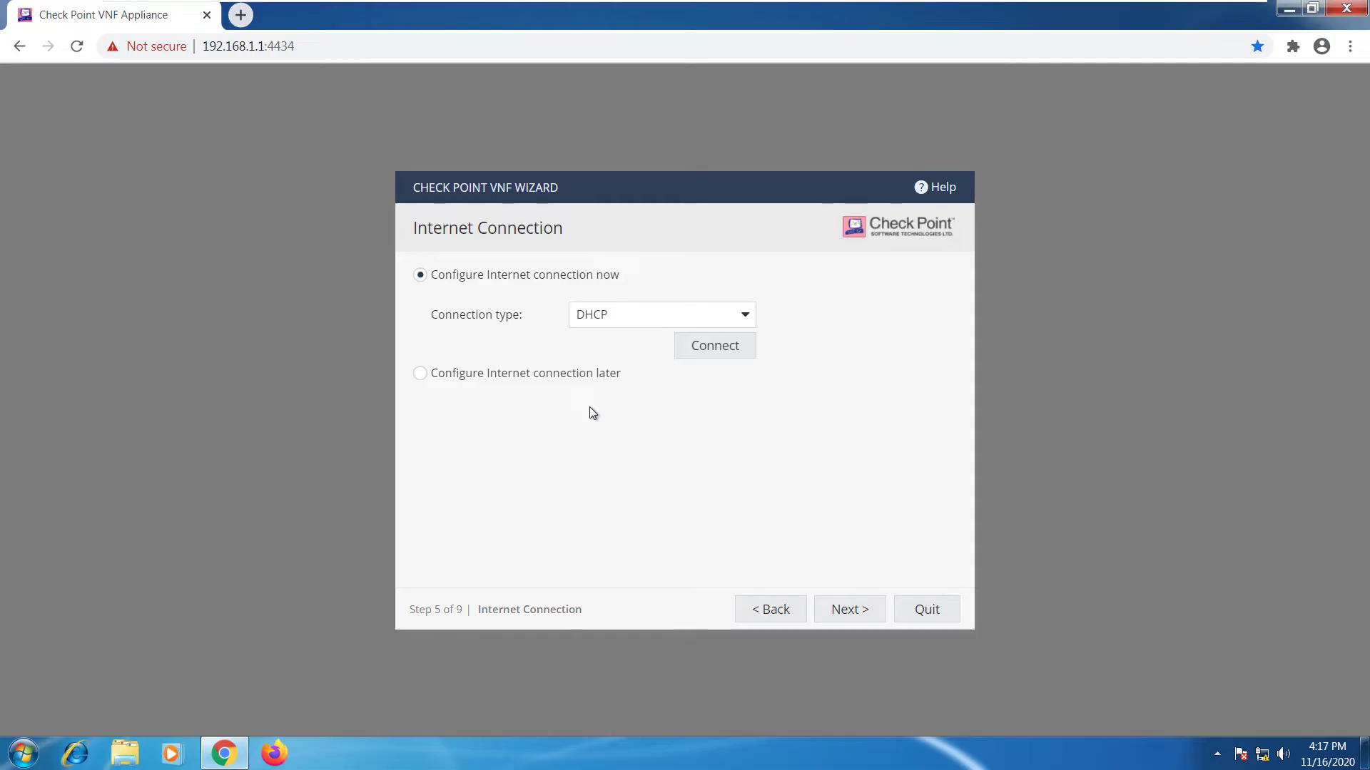
left_click(643, 320)
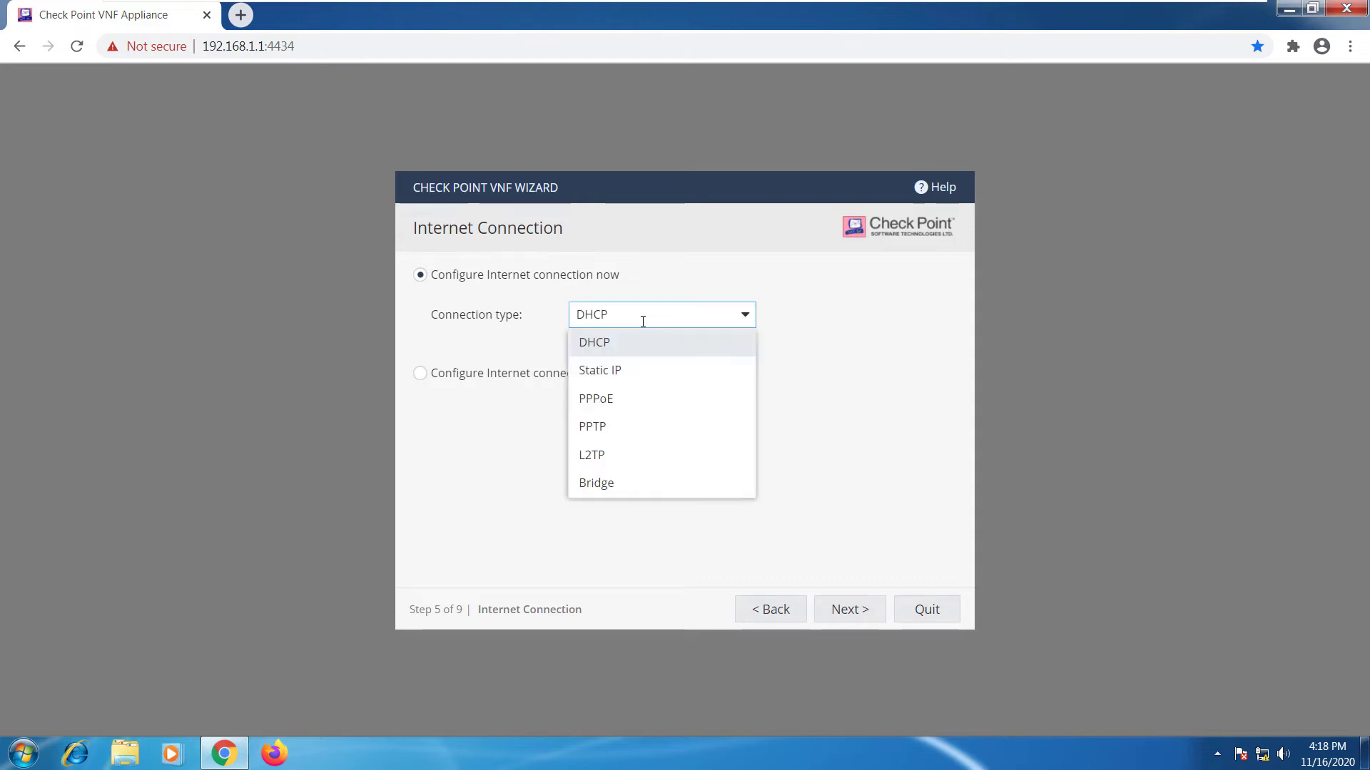
left_click(631, 408)
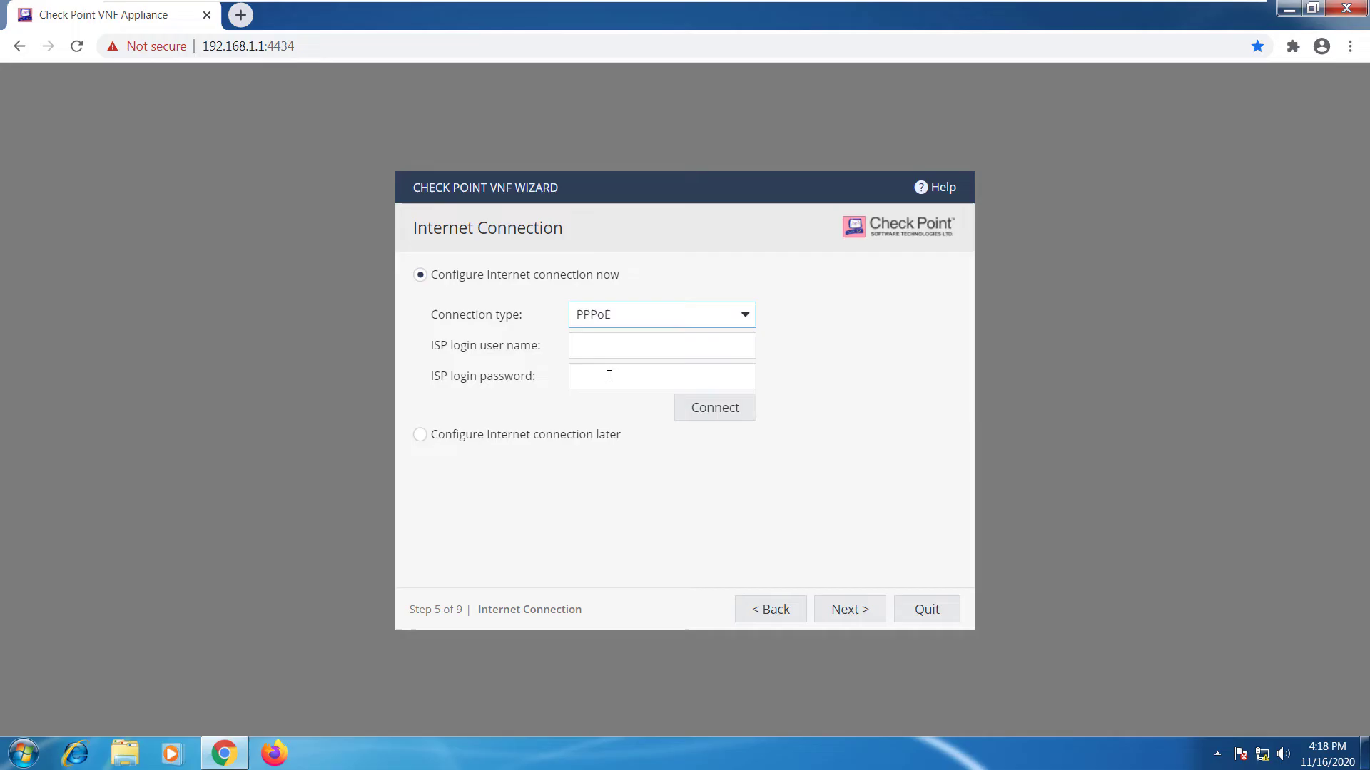
left_click(682, 318)
left_click(666, 346)
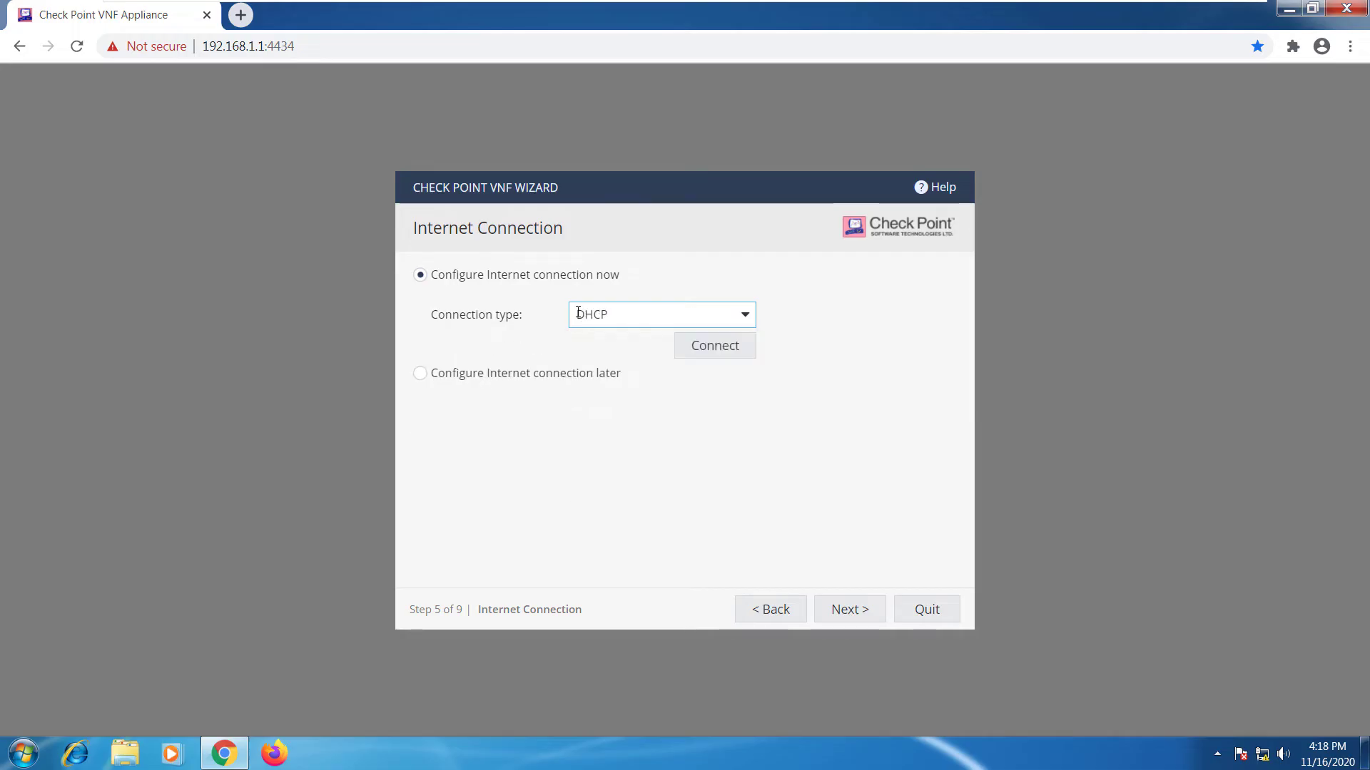
left_click(712, 354)
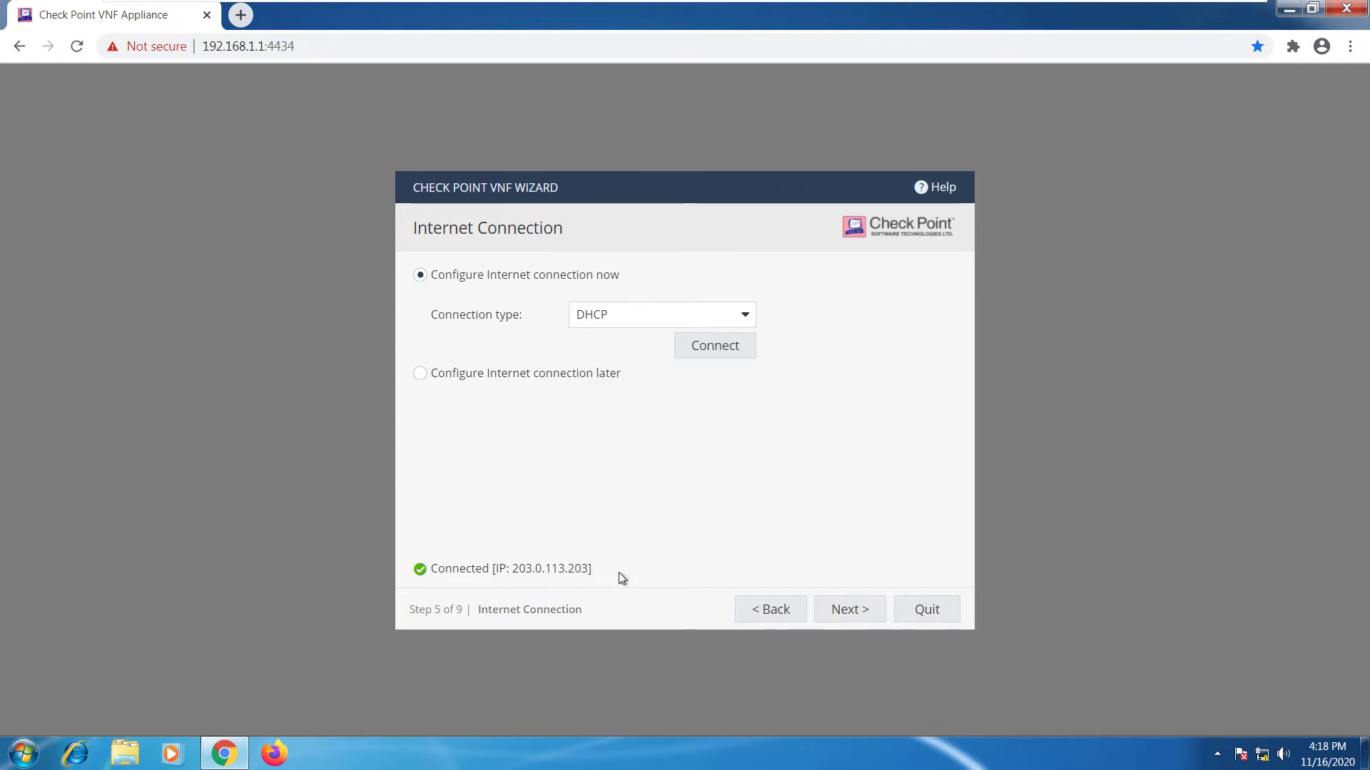
- Keep LAN1 at 192.168.1.1/255.255.255.0 with its DHCP server enabled, then continue
left_click(851, 611)
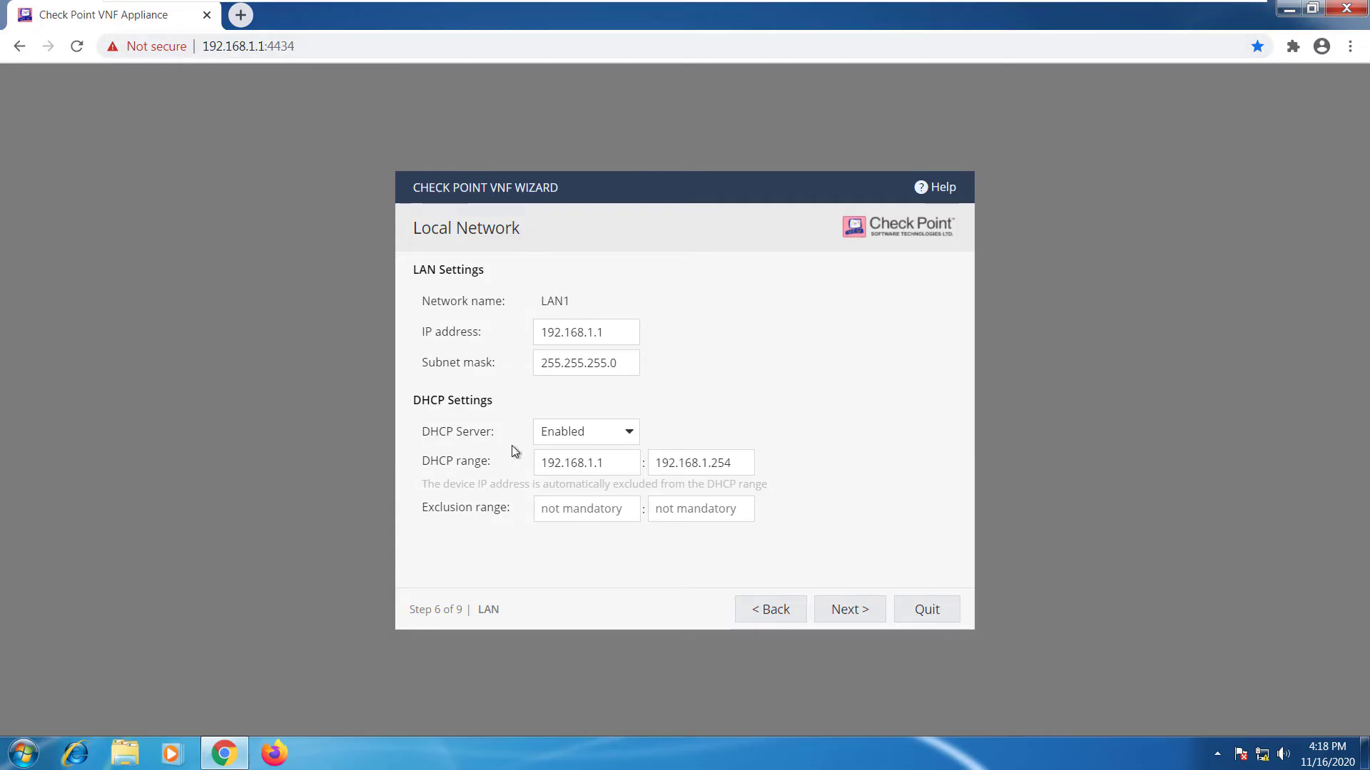
left_click(581, 432)
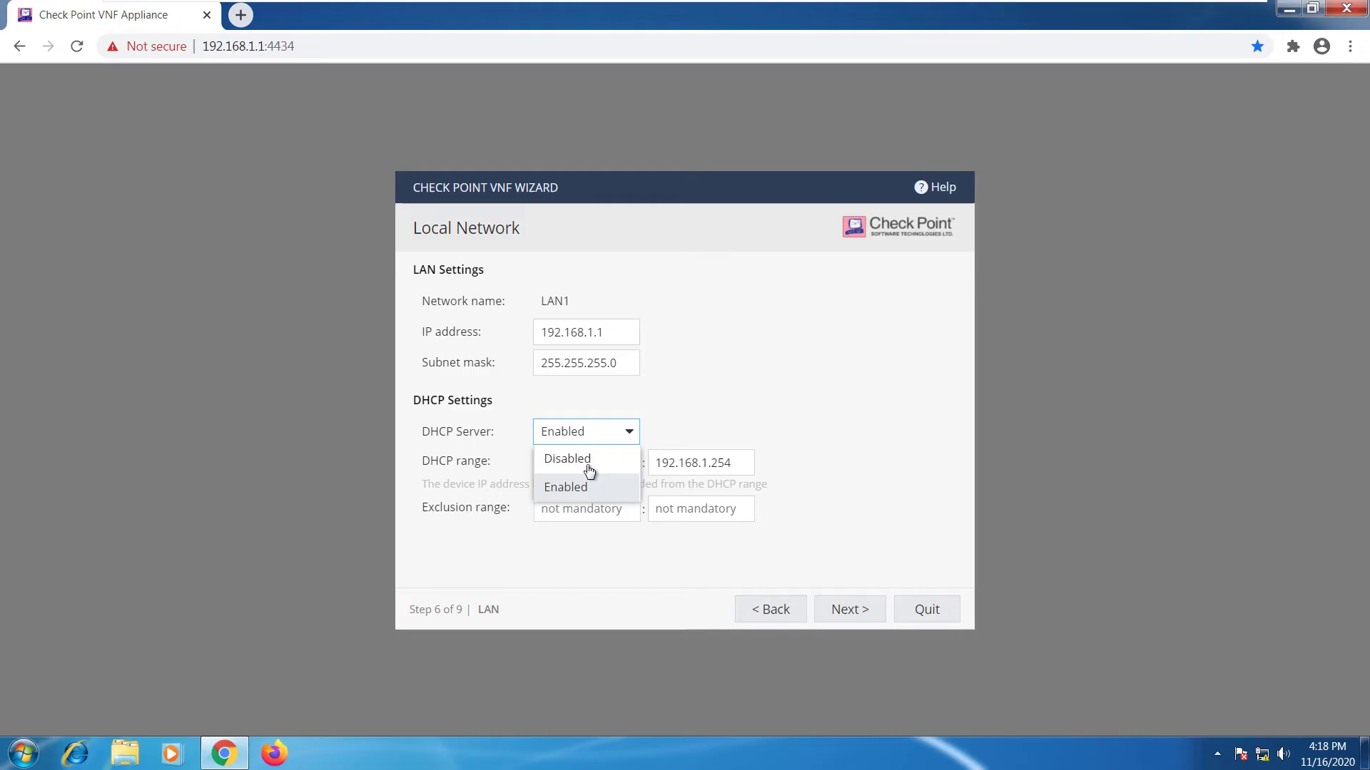
left_click(492, 477)
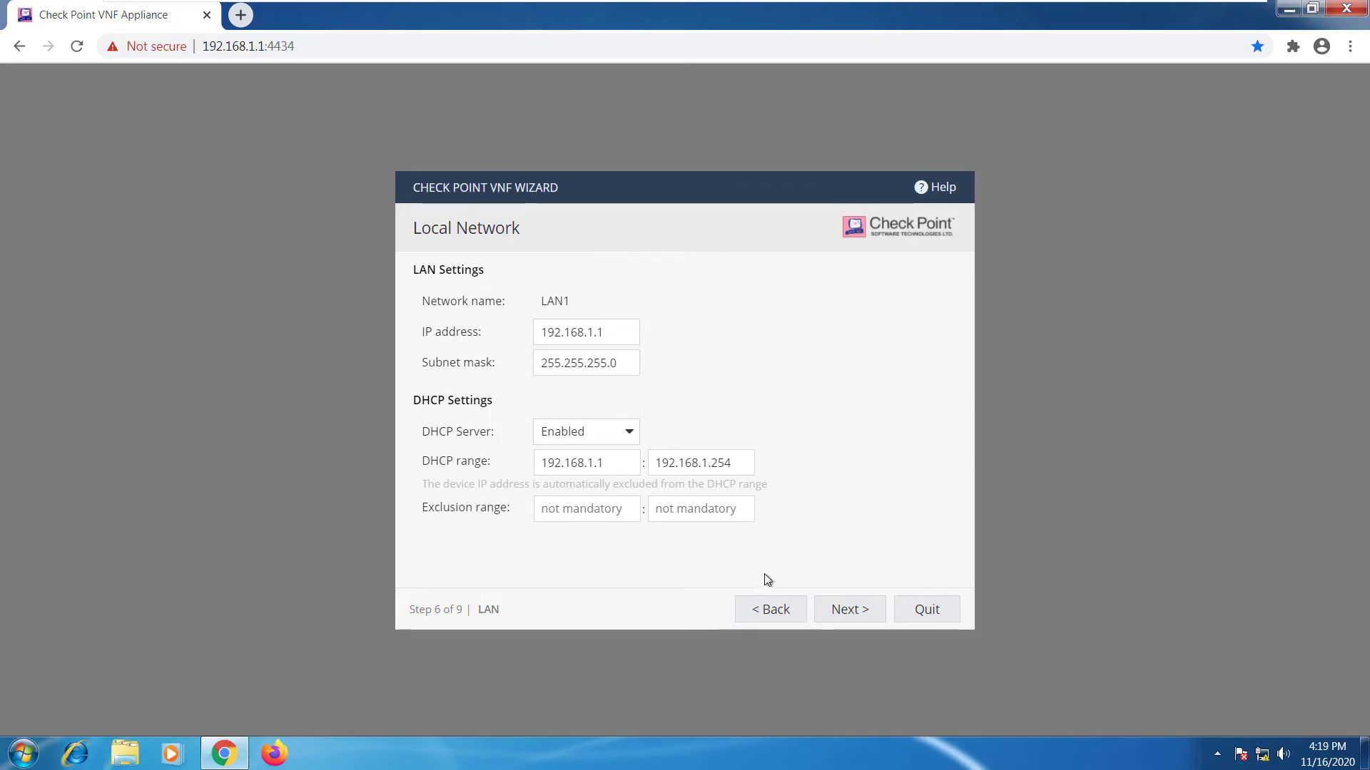
left_click(869, 614)
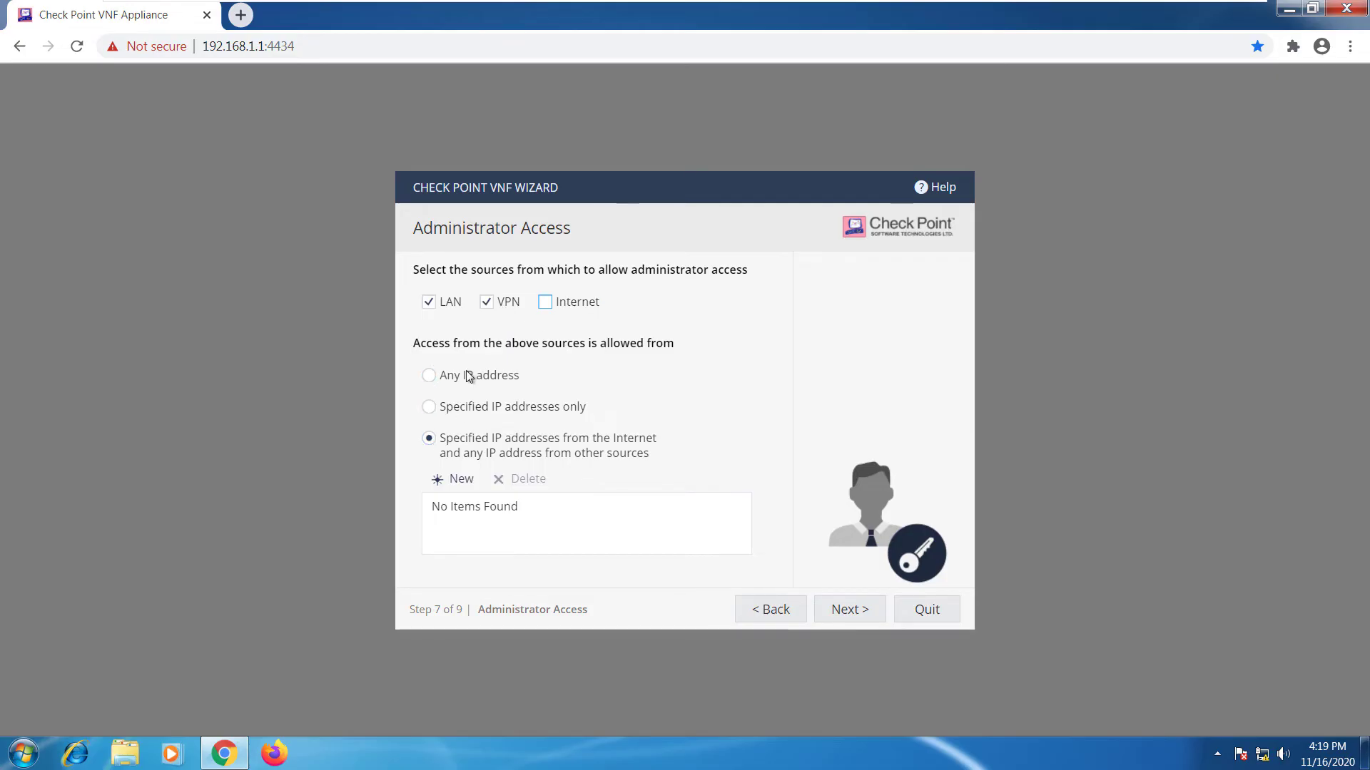
- Discard the trial IP entry and allow LAN and VPN administrator access from any IP address
left_click(459, 481)
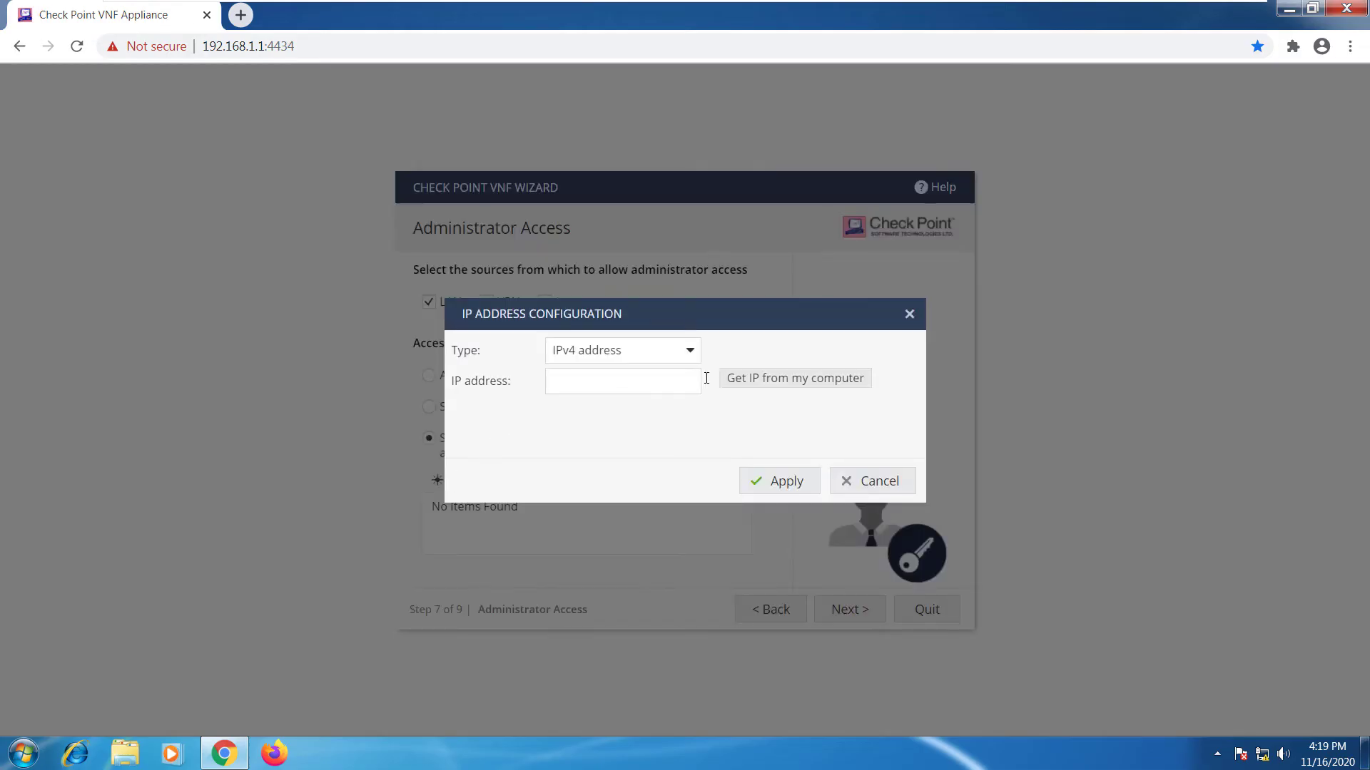
left_click(827, 384)
left_click(833, 472)
left_click(475, 375)
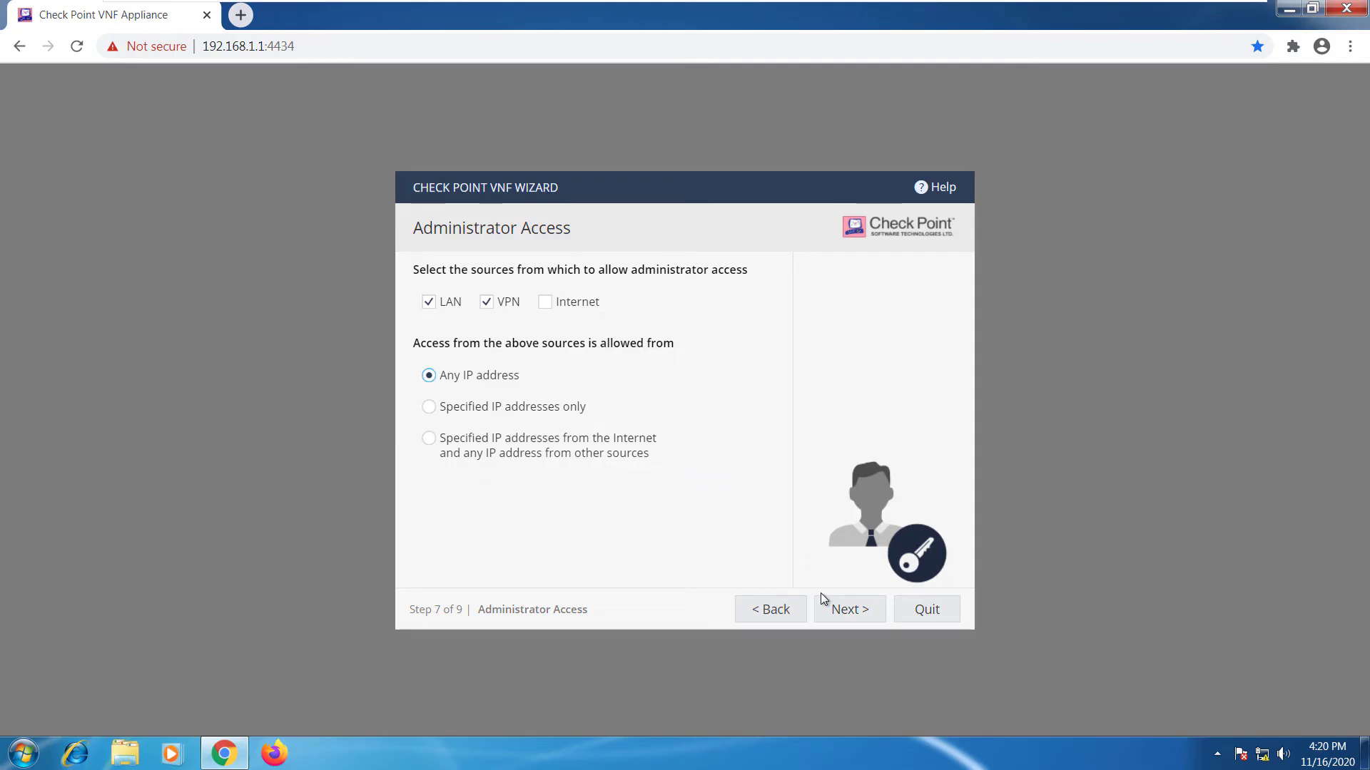
left_click(849, 612)
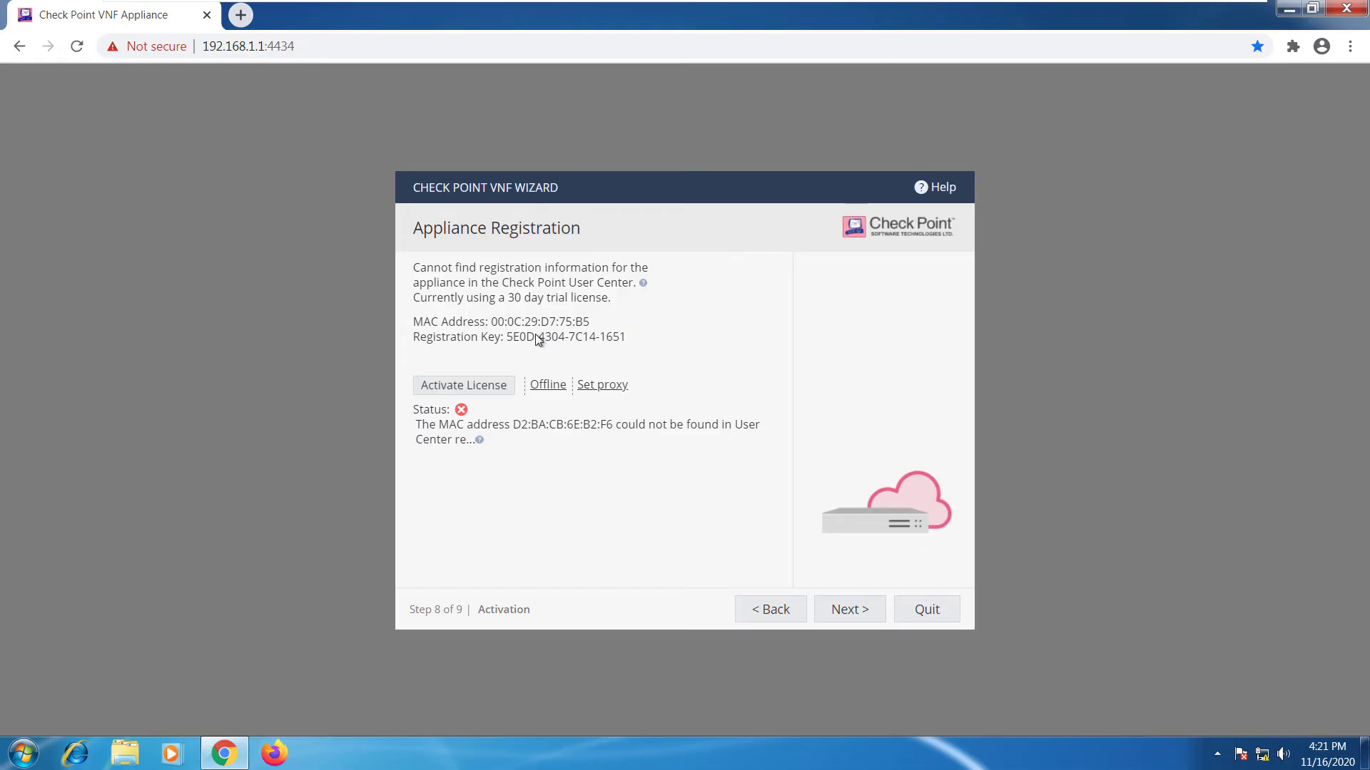
- Skip license activation and accept the 30-day trial license
left_click(856, 608)
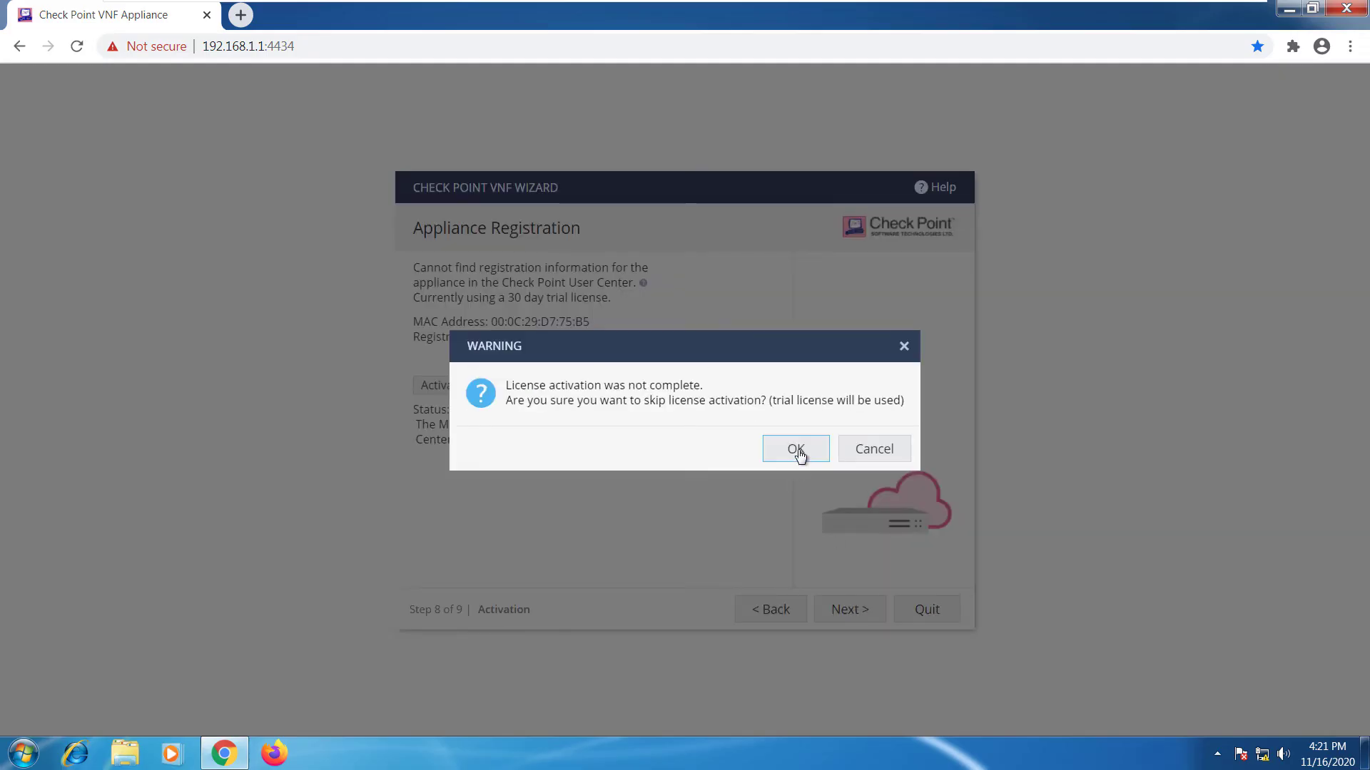
left_click(796, 450)
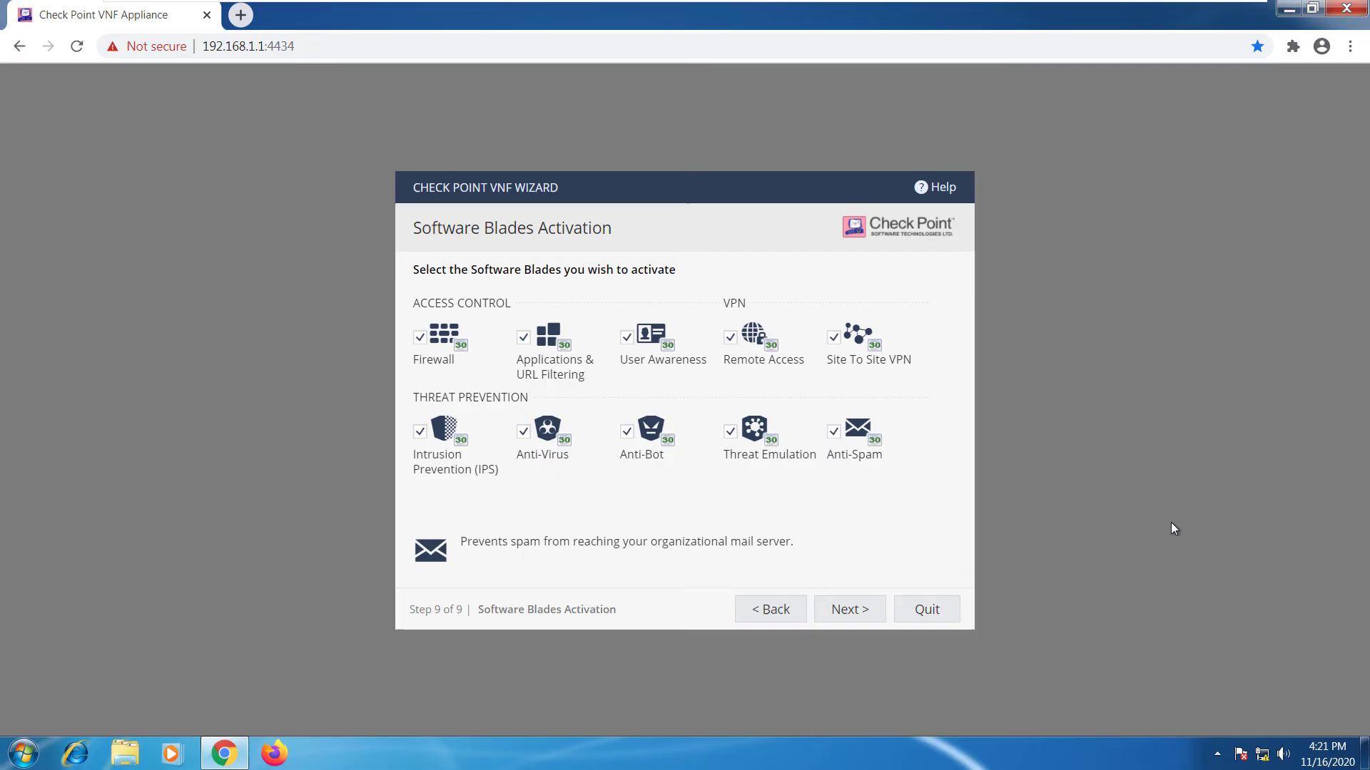
- Leave all blades active, including User Awareness and Remote Access, and continue to the summary
left_click(628, 337)
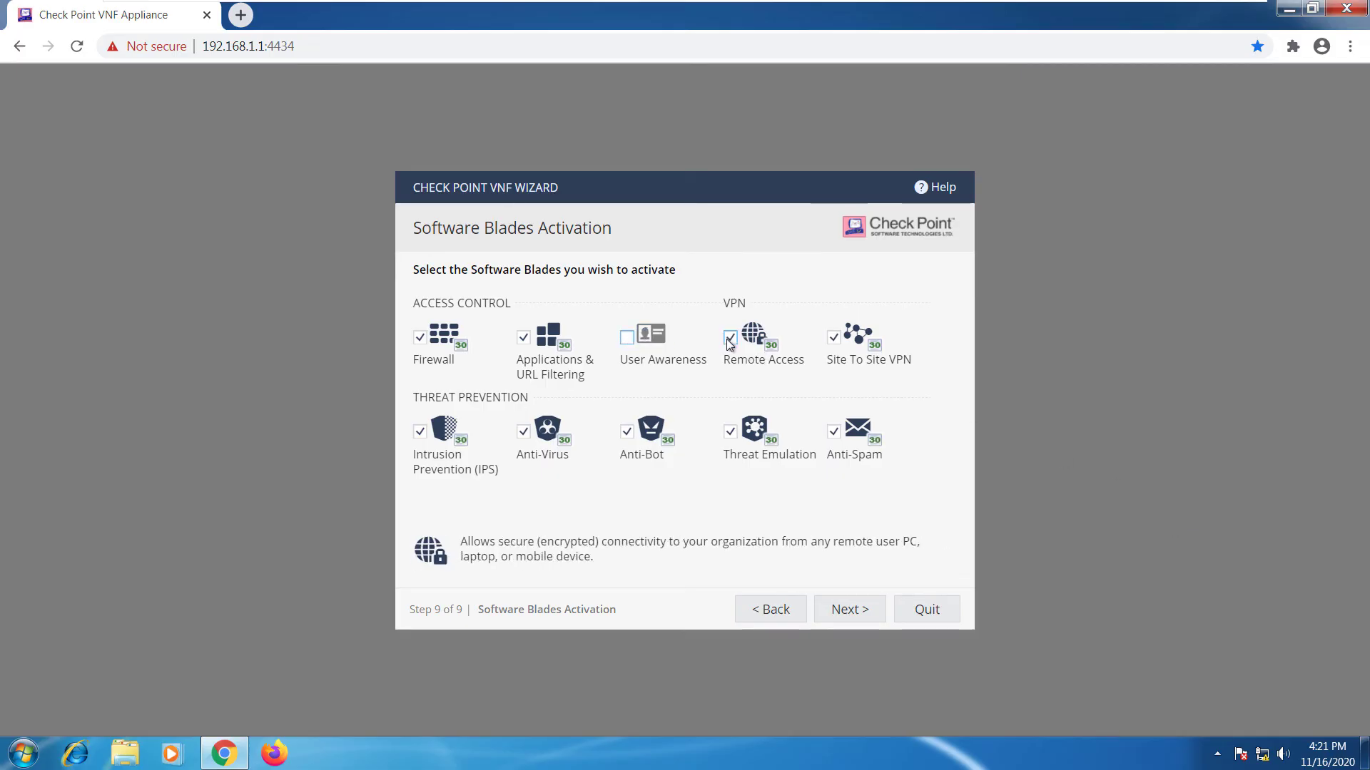
left_click(730, 337)
left_click(731, 337)
left_click(629, 338)
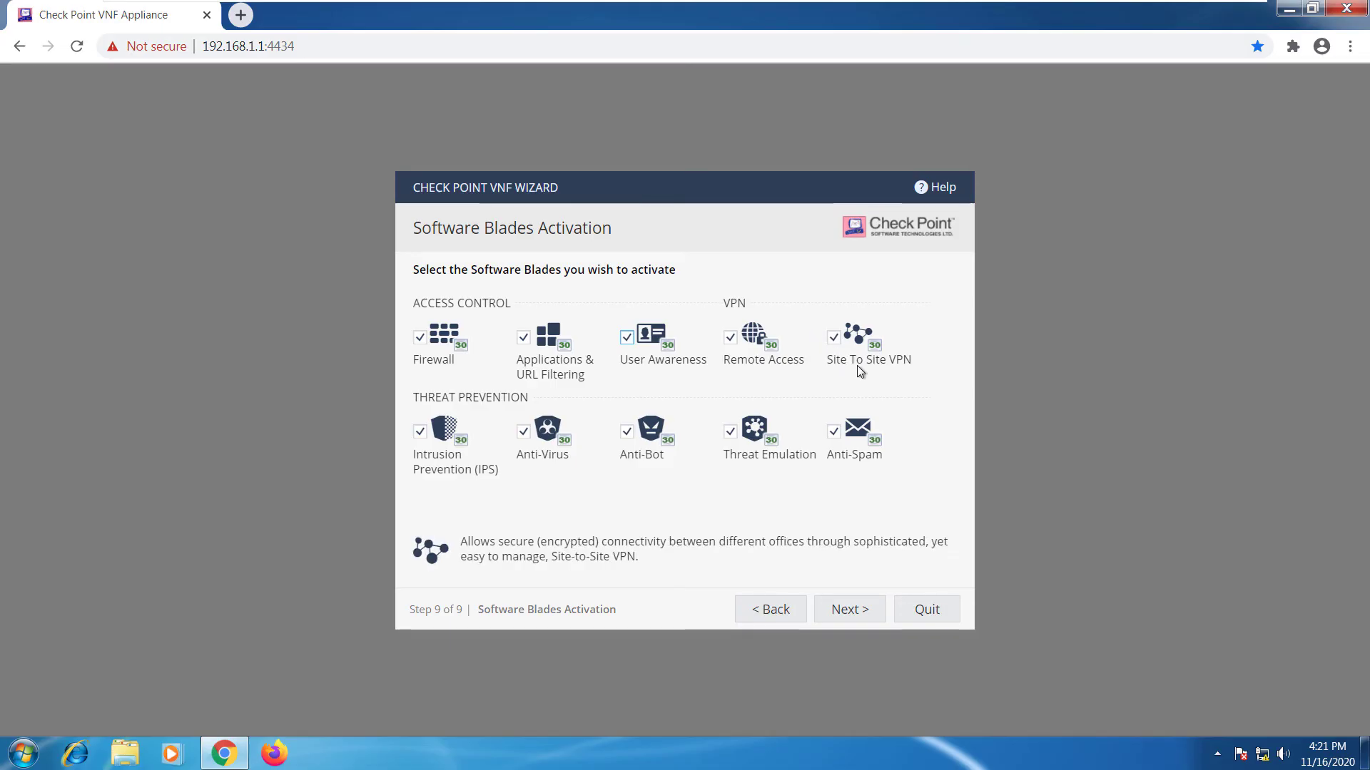
left_click(864, 625)
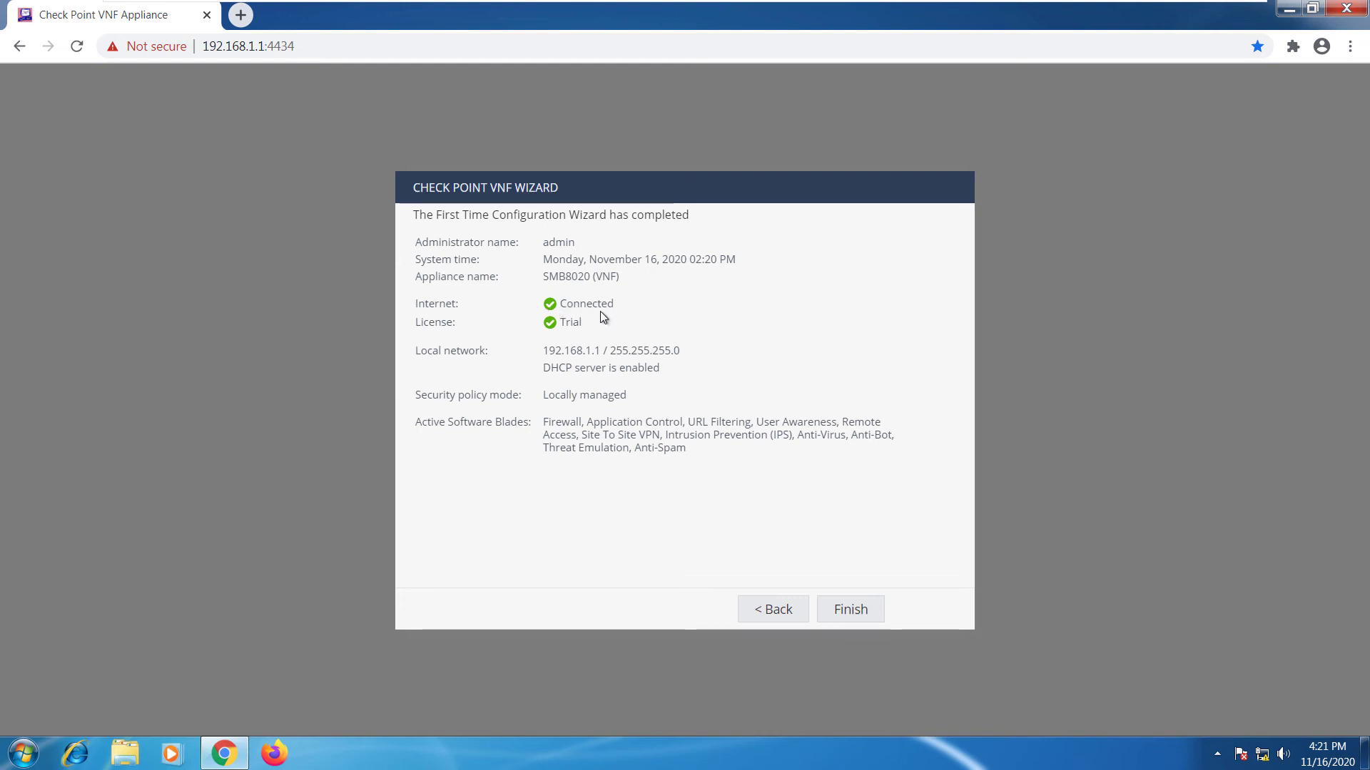
- Finish the wizard and load the SMB8020 Home System overview dashboard
left_click(863, 622)
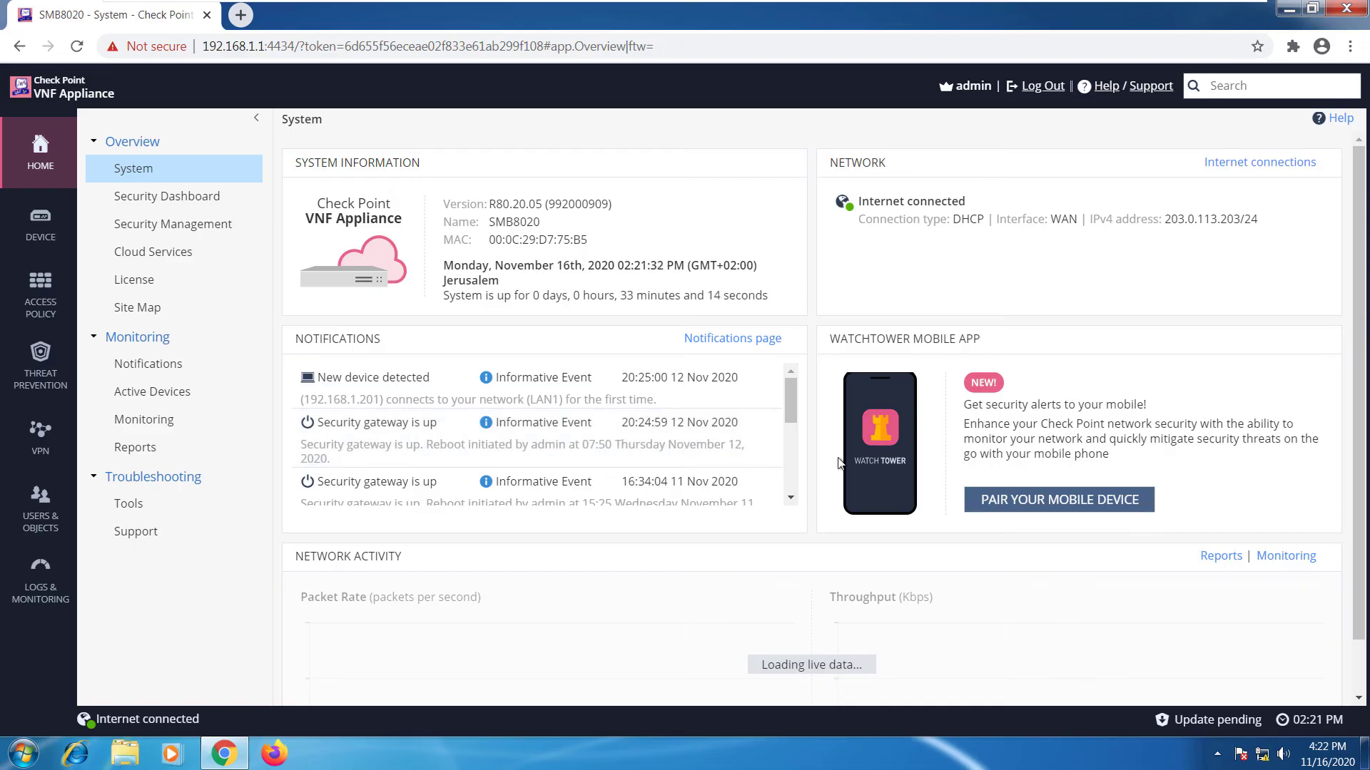
- Open the Access Policy Blade Control page, with a Standard firewall and Applications & URL Filtering on
left_click(37, 305)
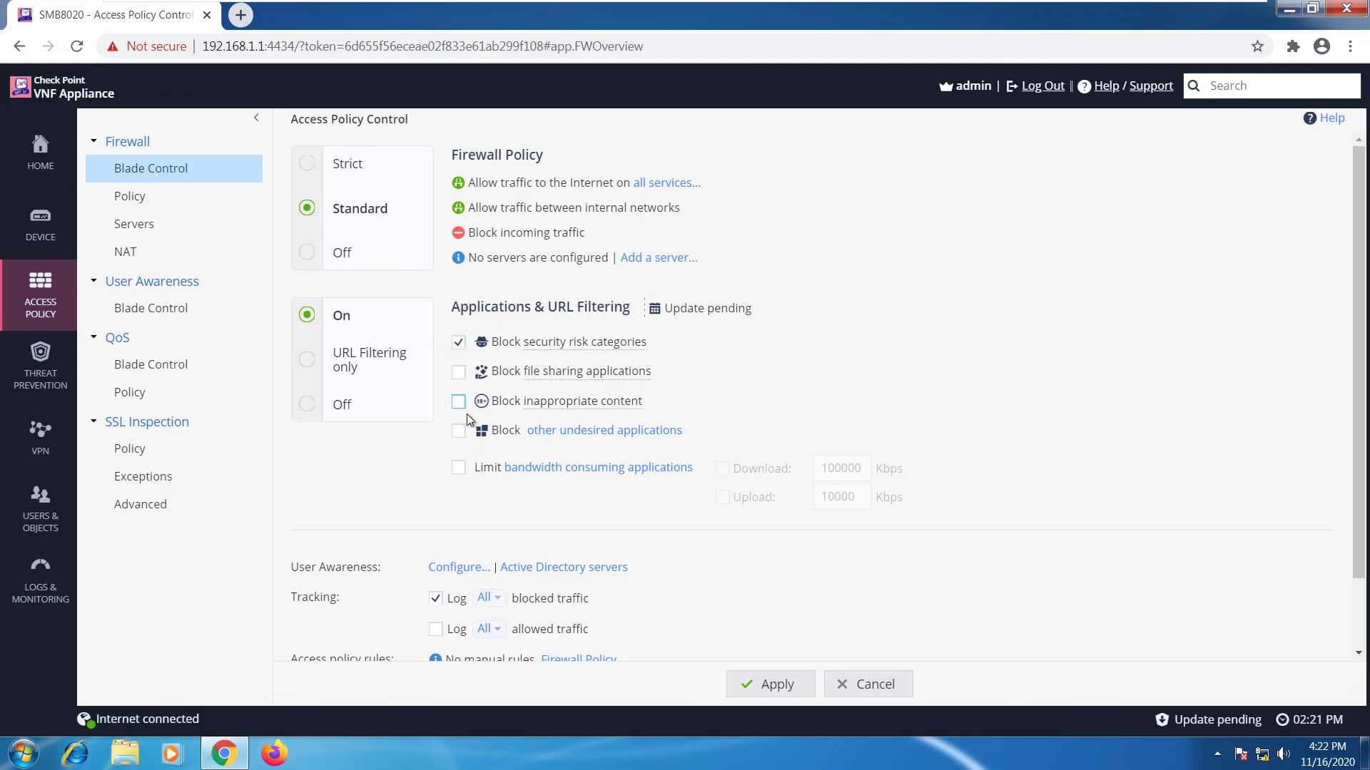
- Show the NAT page with outgoing traffic hidden behind the gateway's external IP, returning from the Facebook tab
left_click(169, 263)
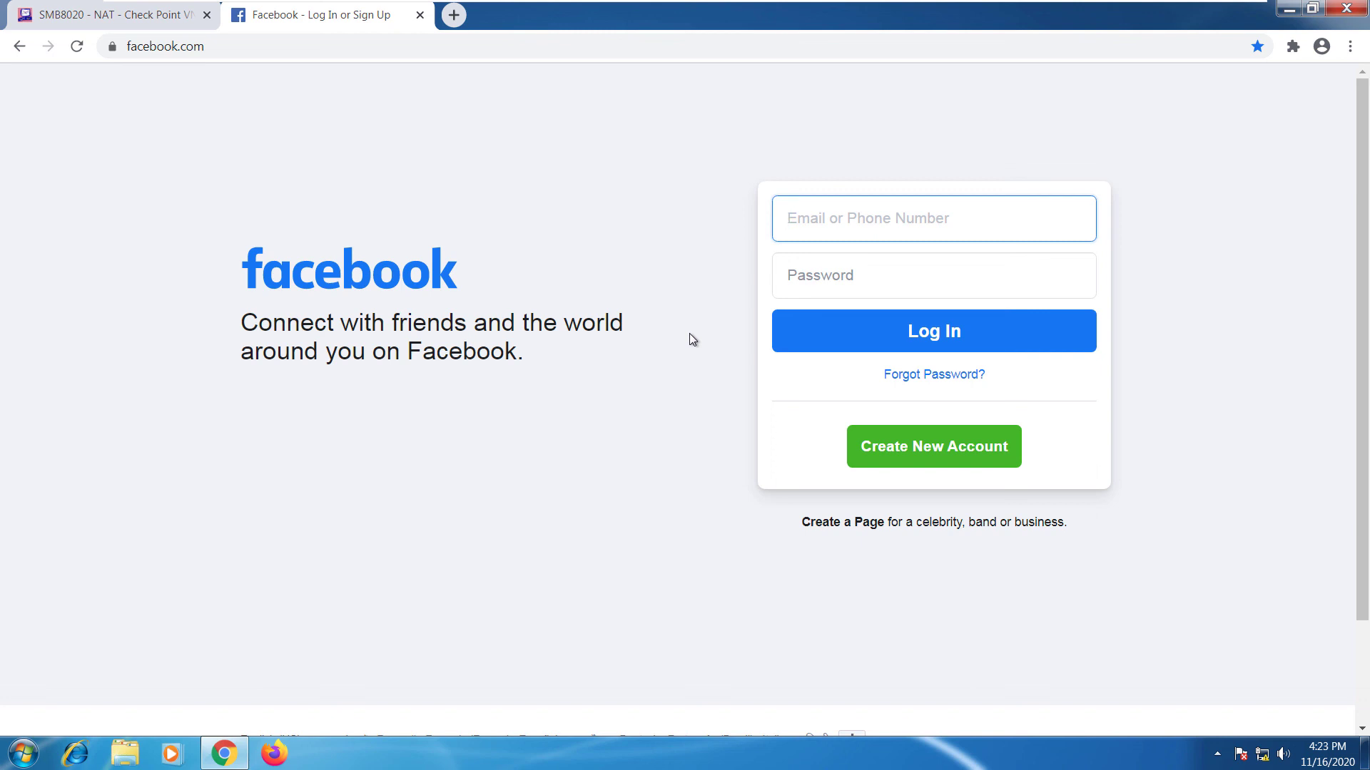
key("ctrl+shift+Tab")
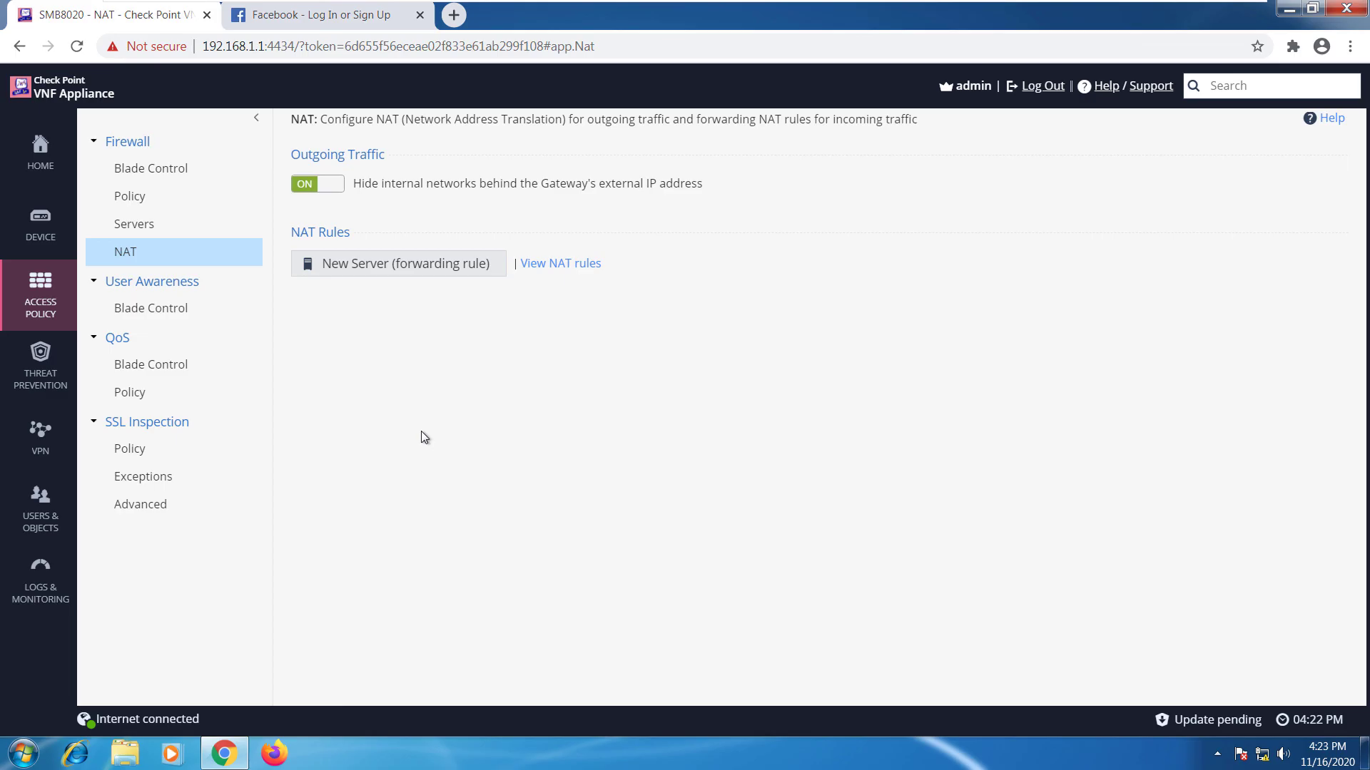